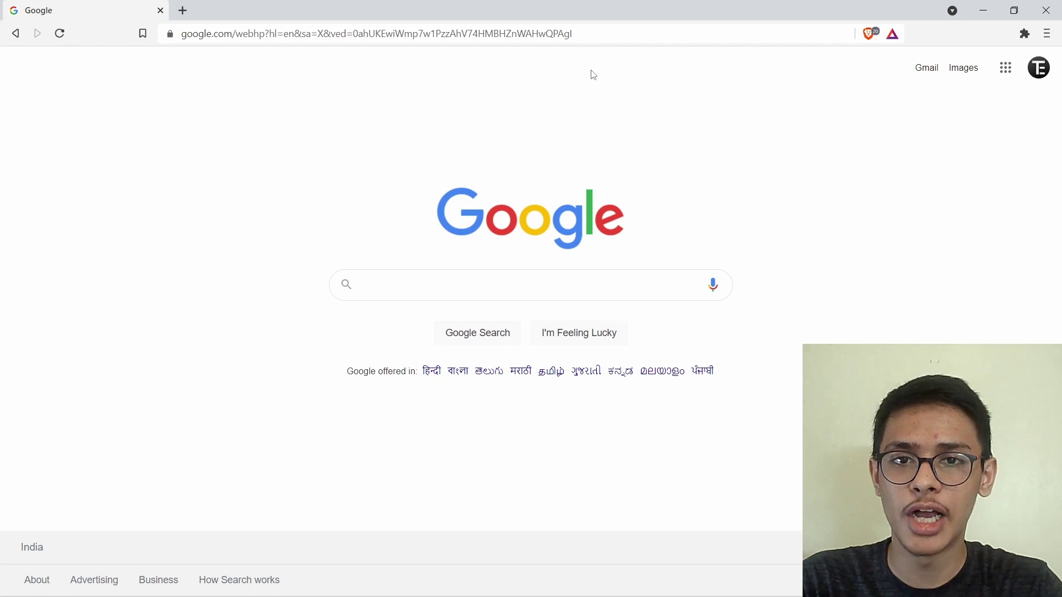
- Search Google for 'google drive' and enter My Drive from the Google Drive homepage
left_click(455, 277)
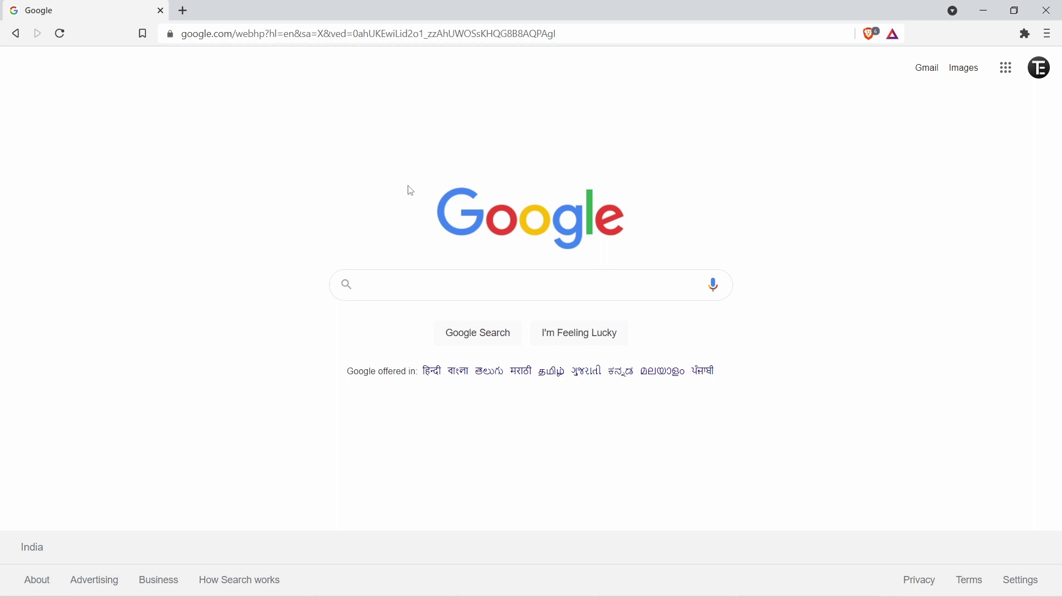
type("google drive")
key("Return")
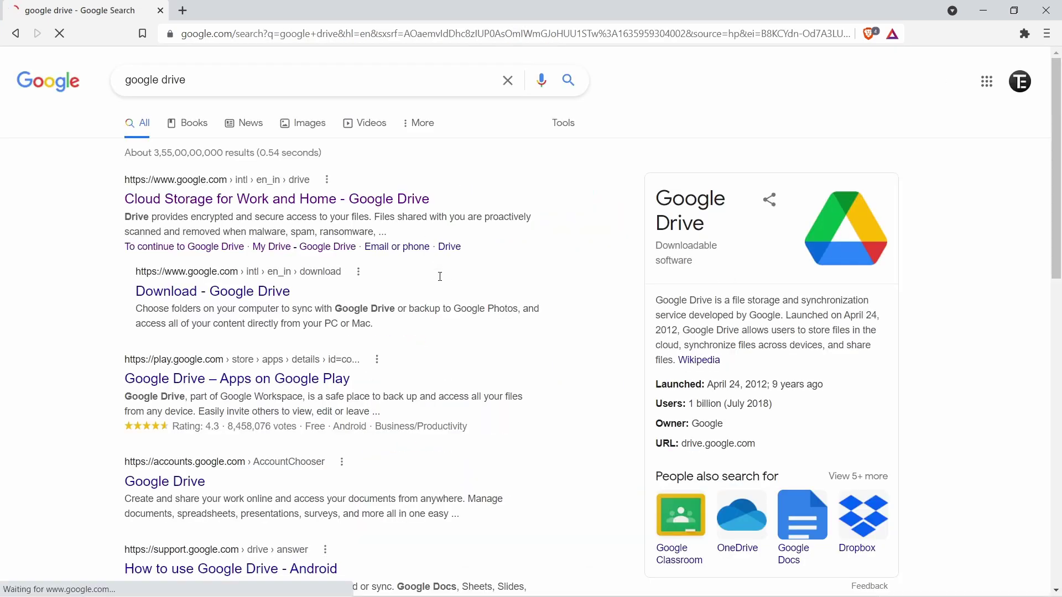
left_click(352, 209)
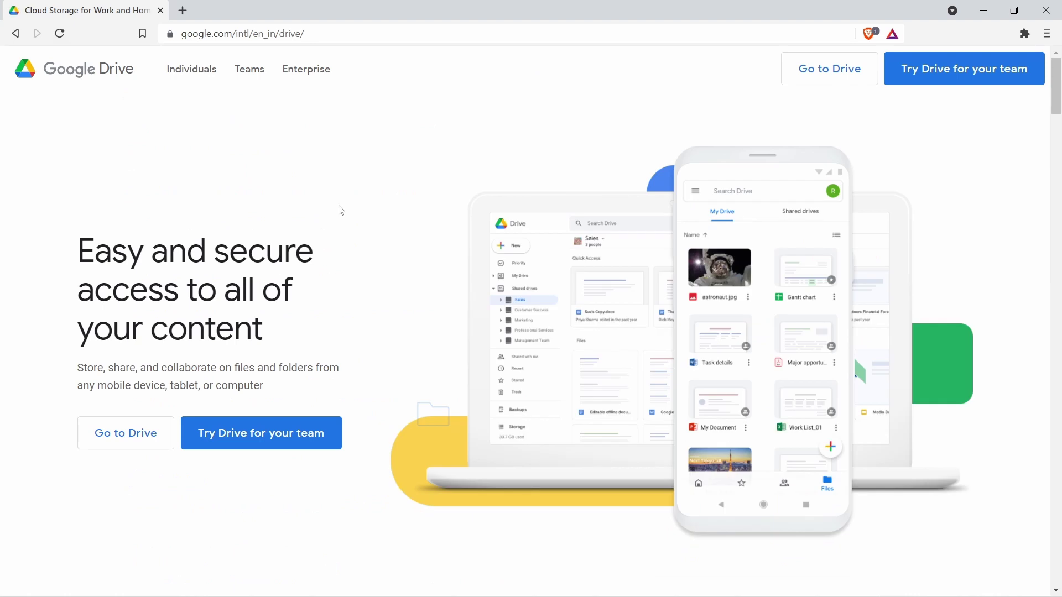
left_click(147, 435)
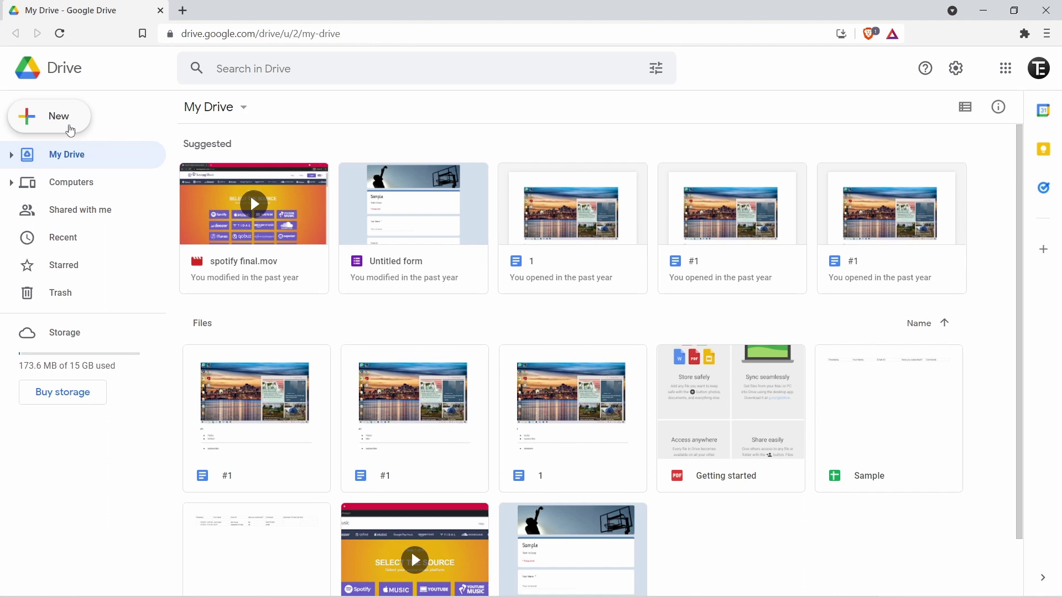
left_click(71, 131)
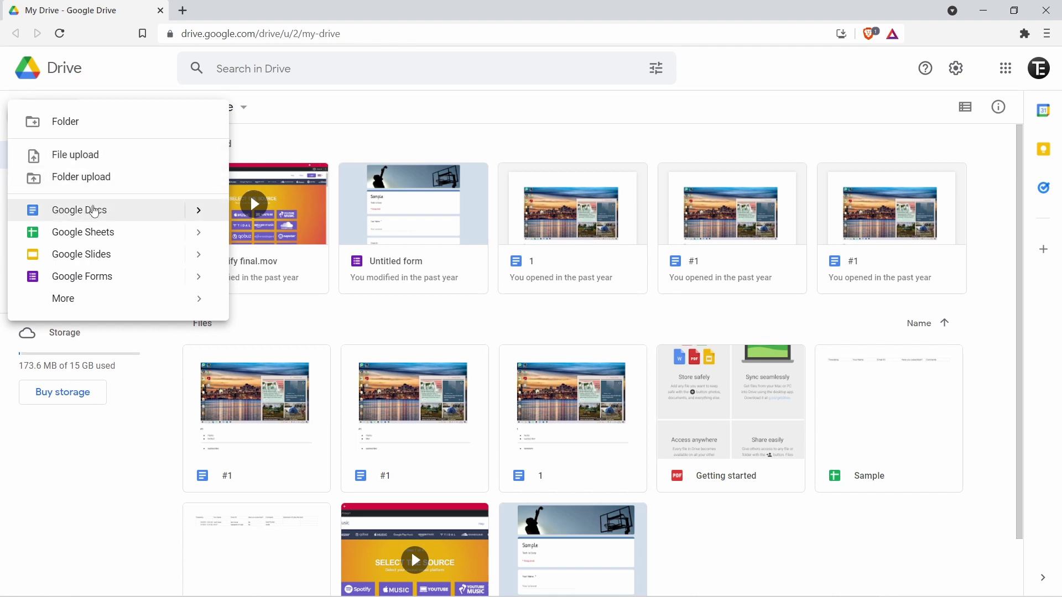
mouse_move(82, 298)
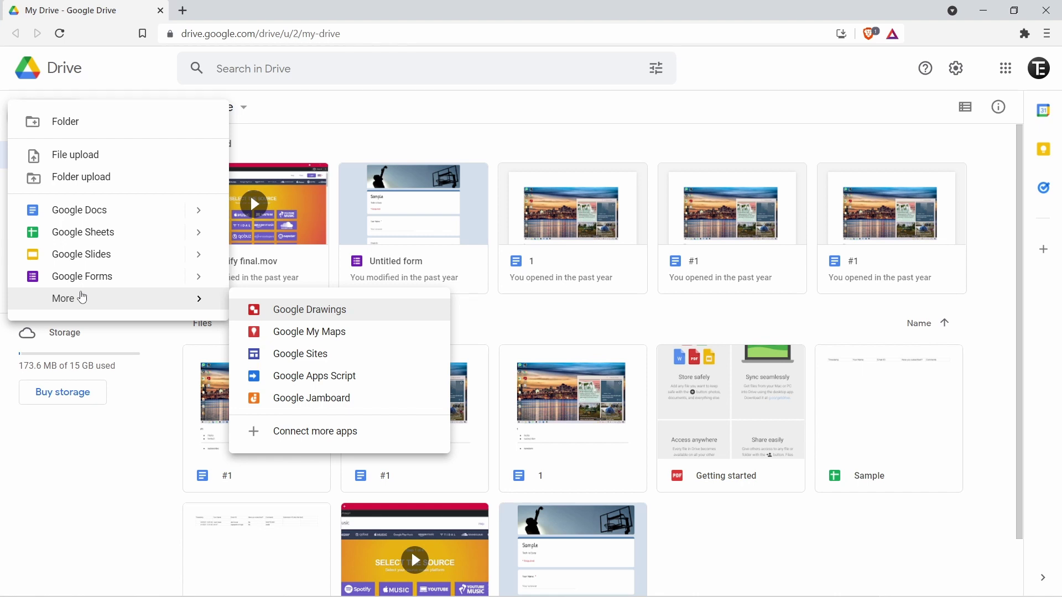
left_click(283, 114)
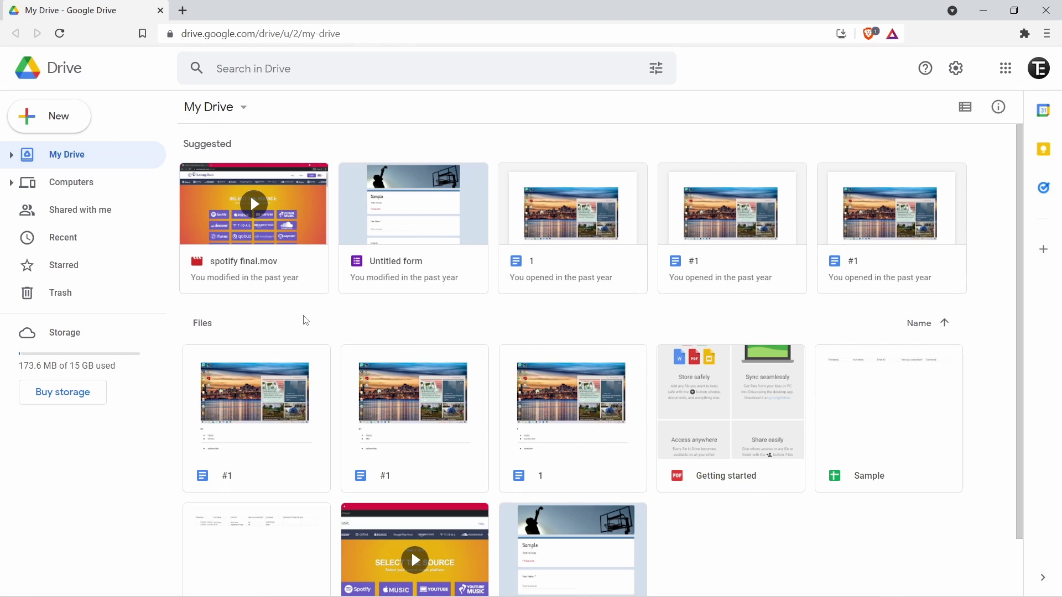
scroll(329, 400, "down", 1)
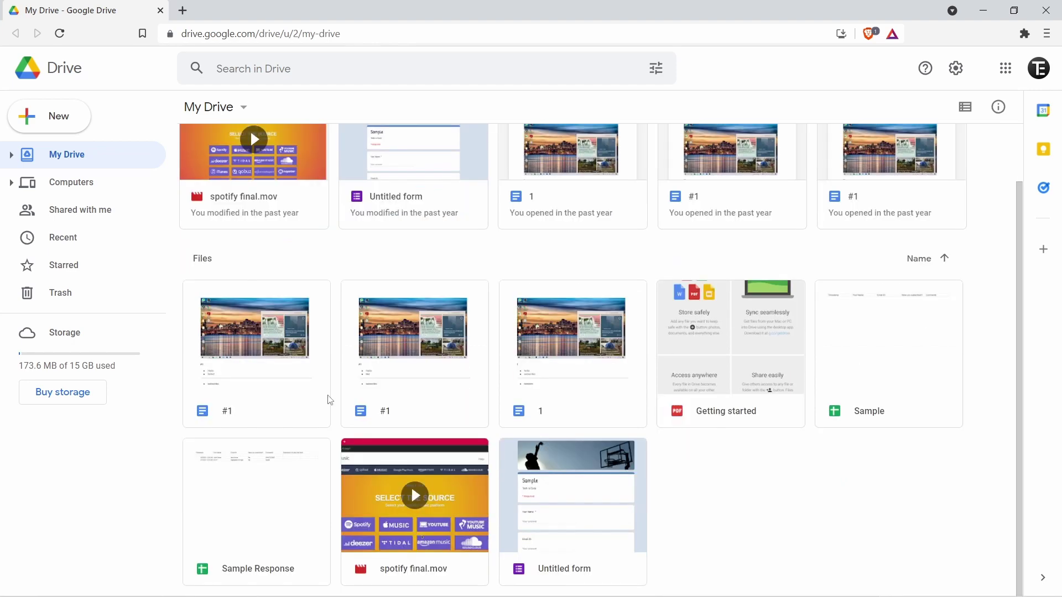
scroll(329, 400, "up", 1)
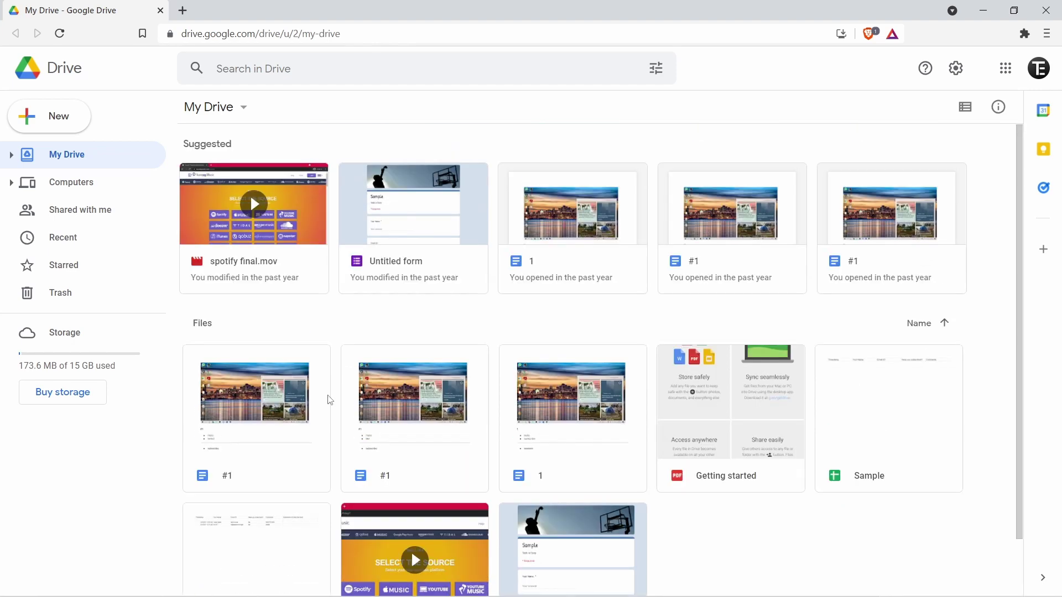
left_click(84, 189)
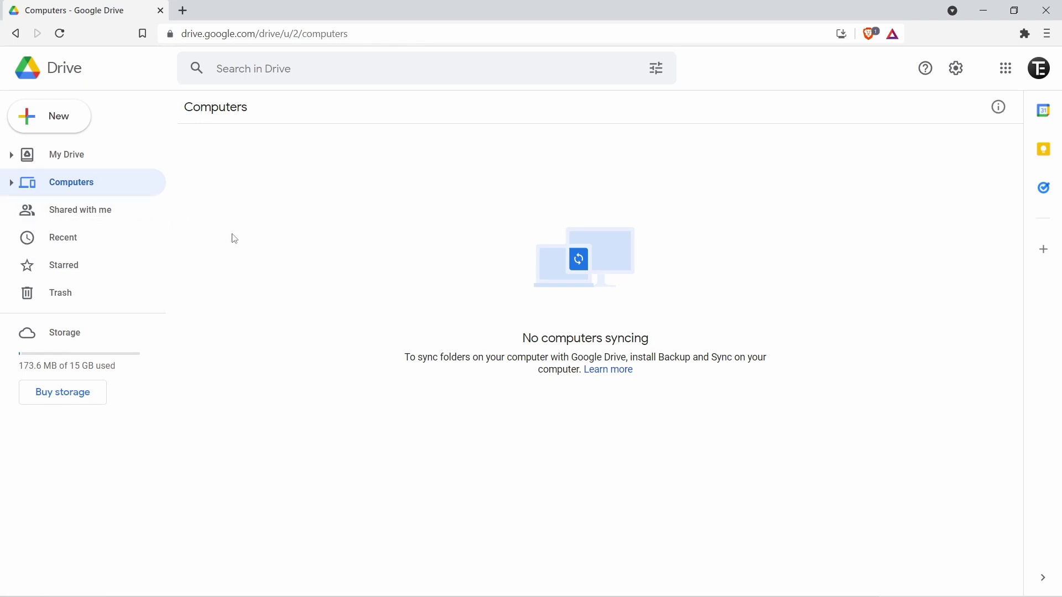
left_click(82, 242)
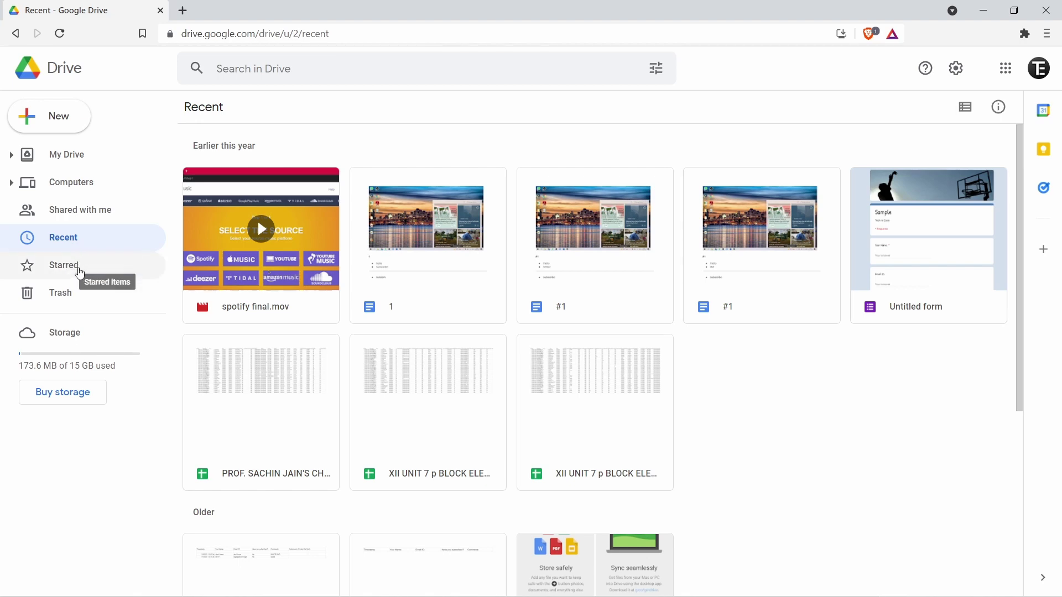
left_click(66, 155)
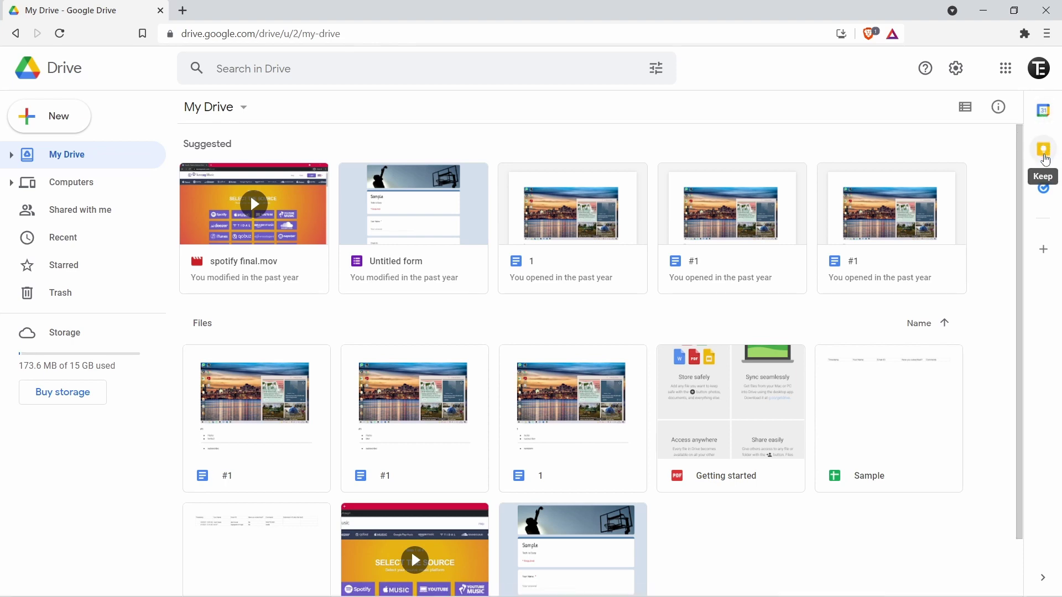
left_click(1045, 160)
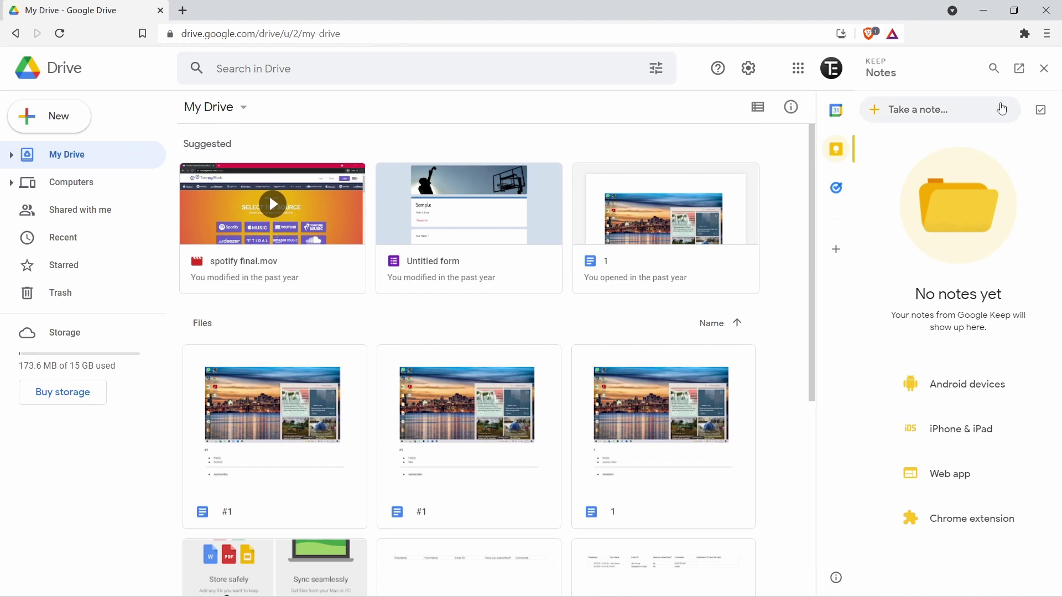
left_click(1045, 68)
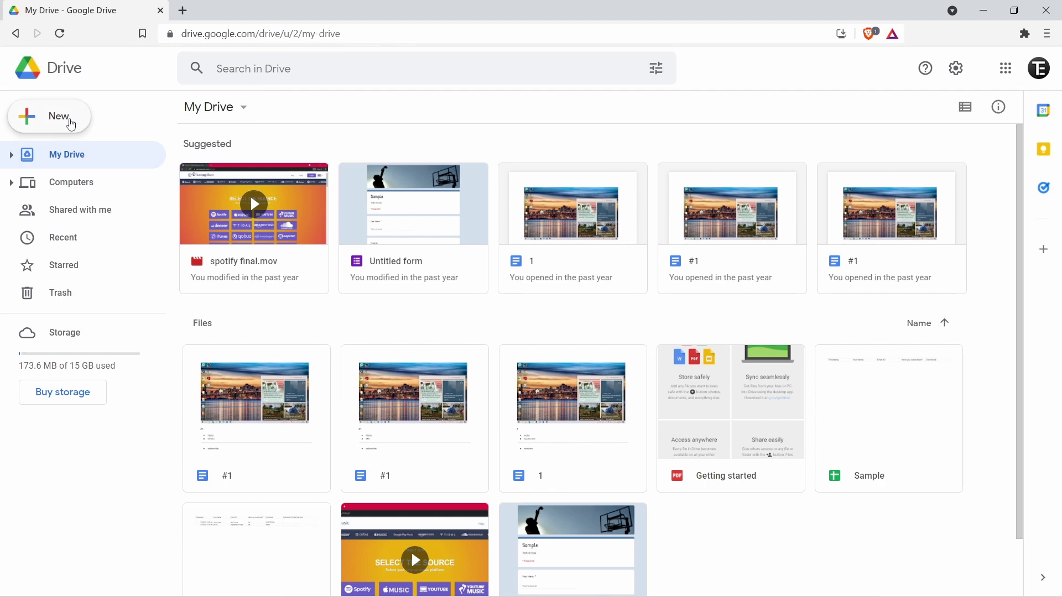
- Upload Add and Remove Channels.png from Downloads, bringing storage used to 173.9 MB
left_click(70, 124)
left_click(78, 159)
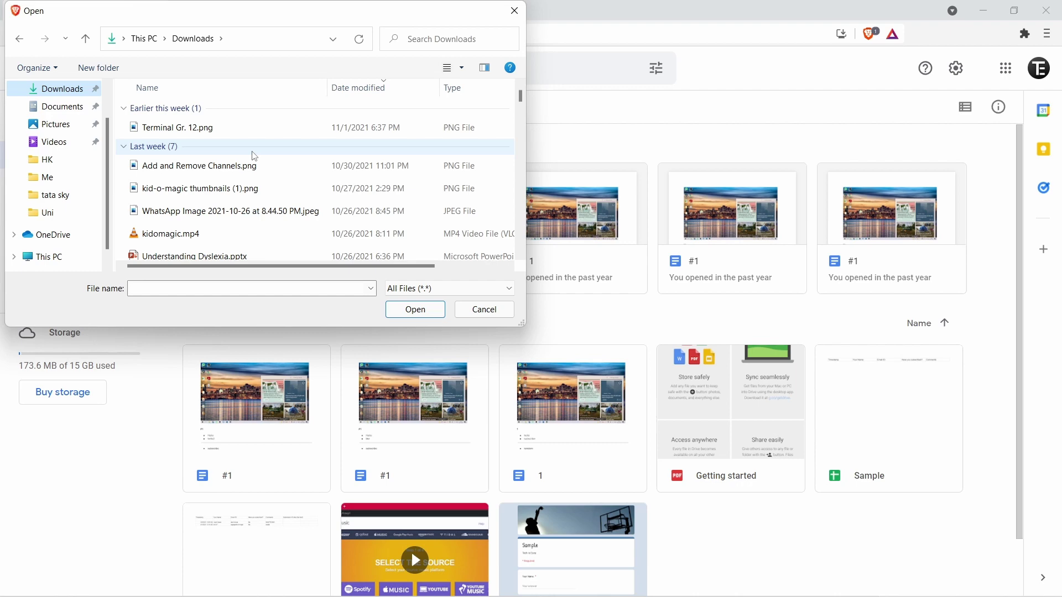
left_click(250, 172)
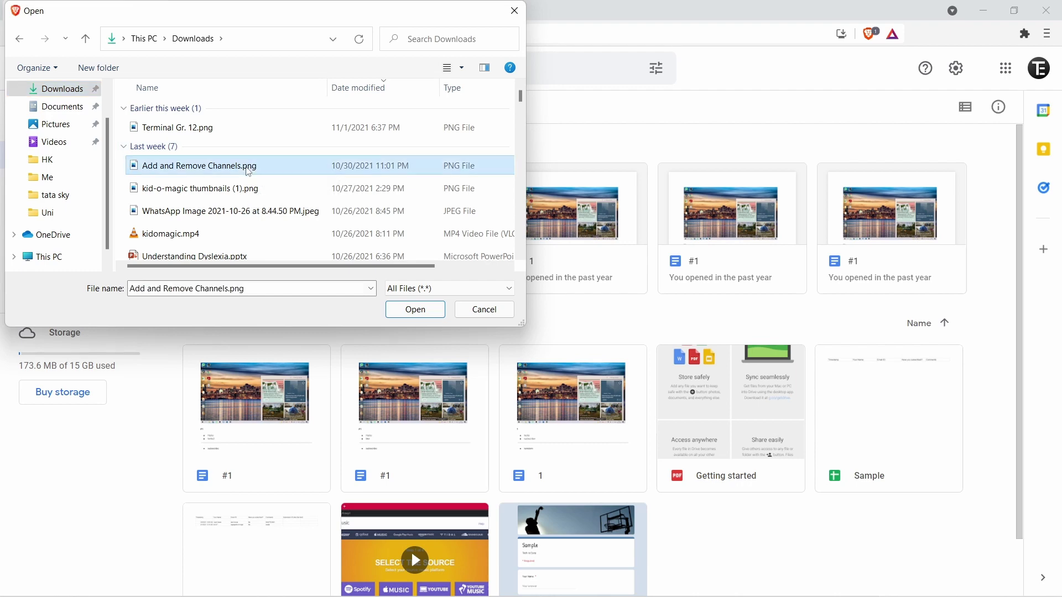
left_click(401, 310)
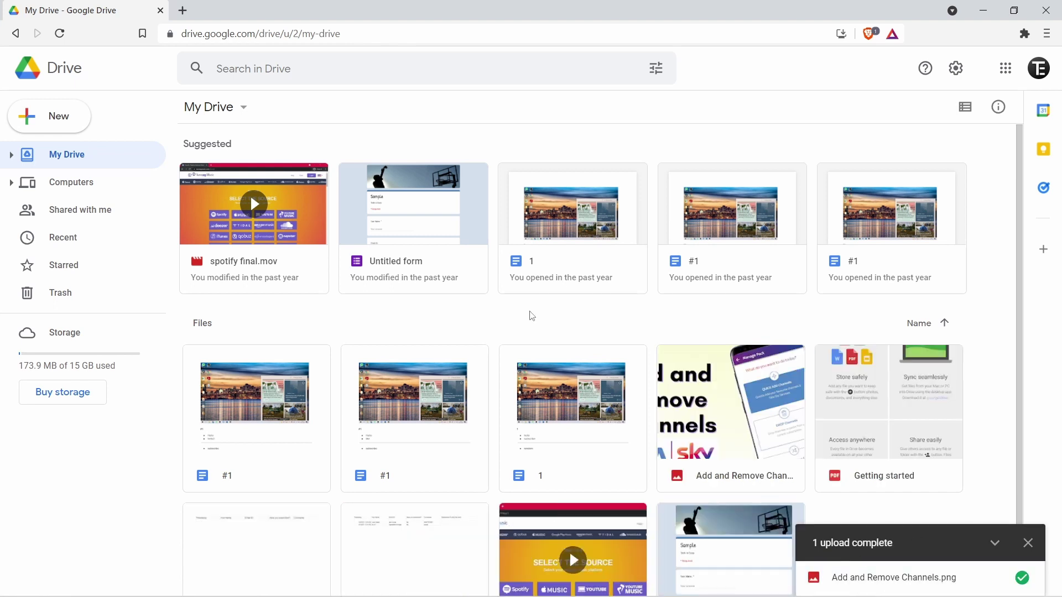
- Drag Add and Remove Channels.png from the Downloads window into My Drive as Version 2
left_click(483, 581)
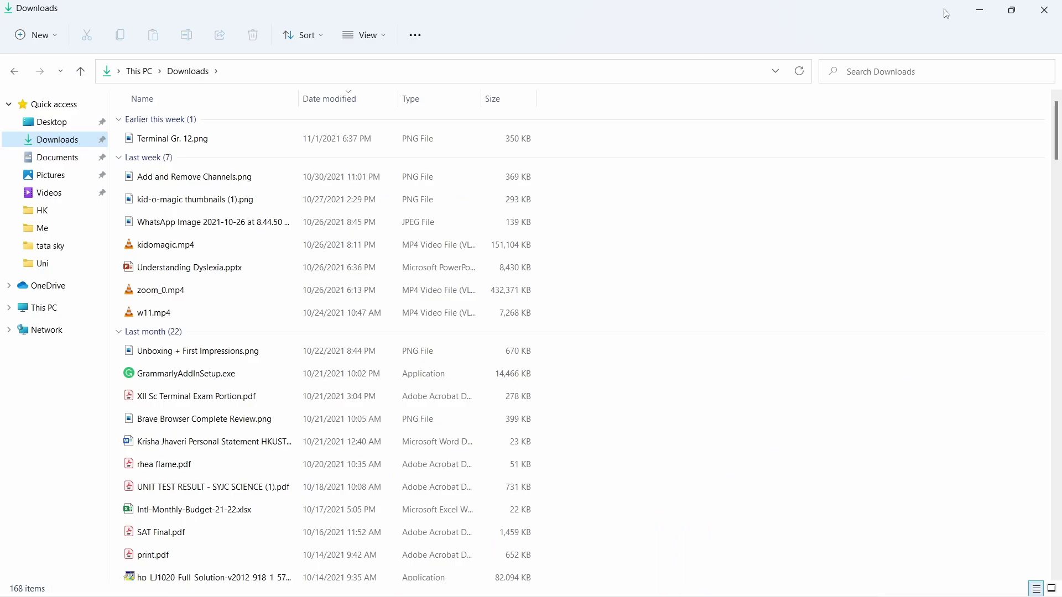
left_click(1012, 10)
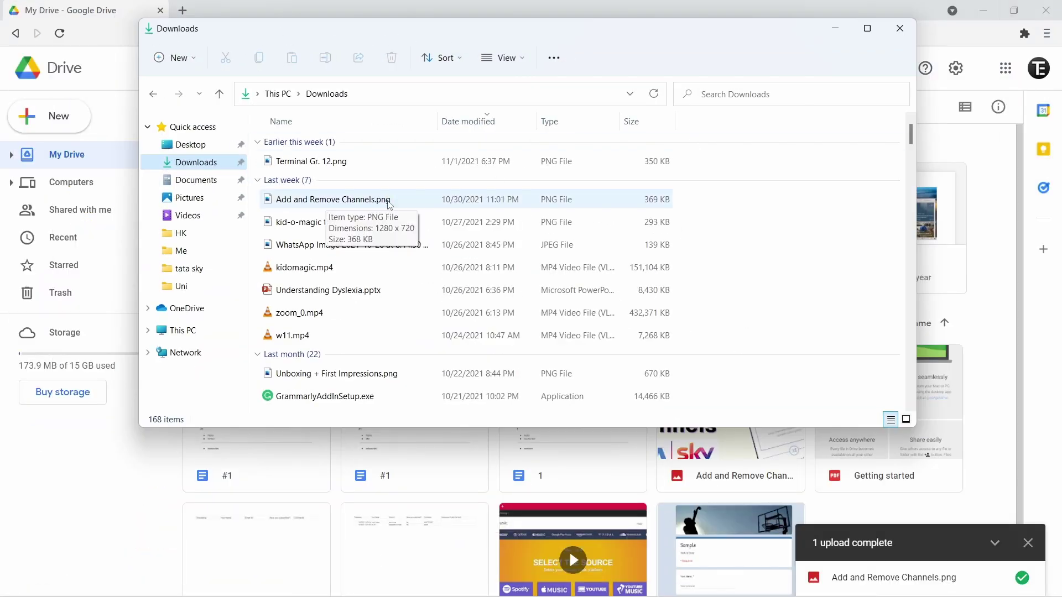
left_click_drag(390, 204, 320, 471)
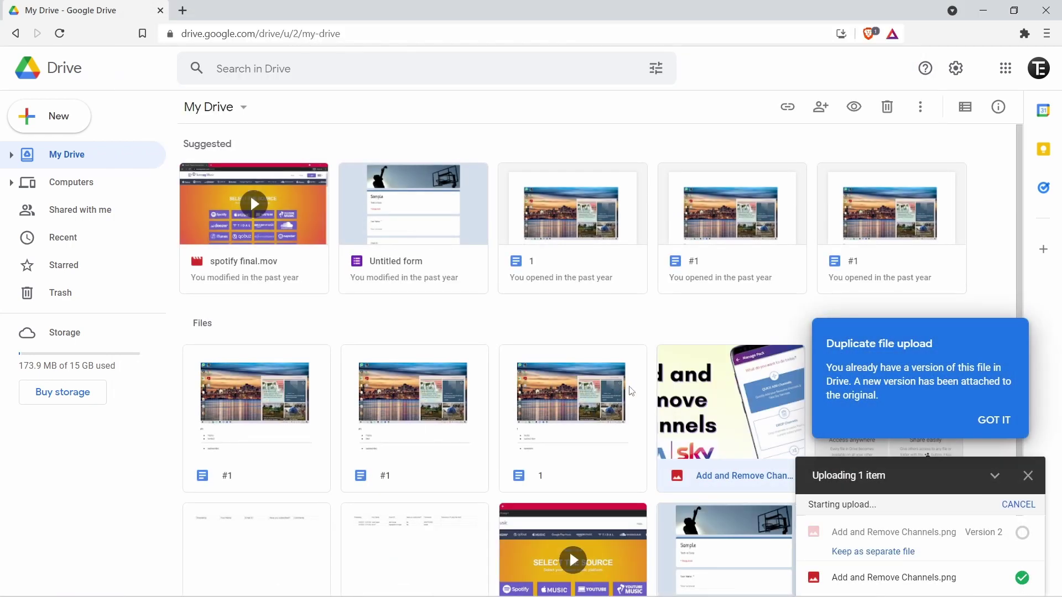
left_click(660, 319)
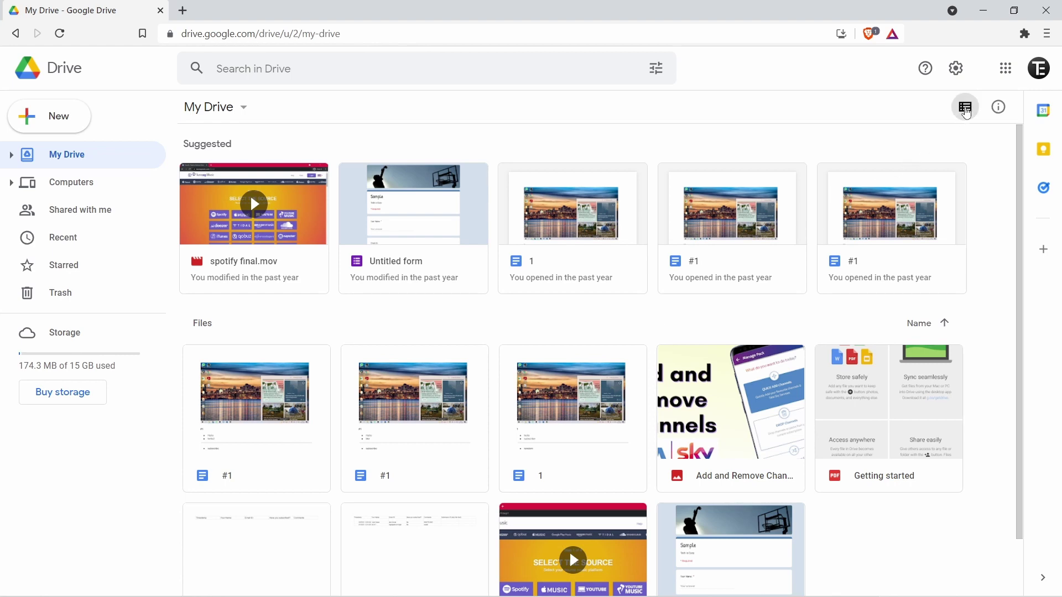
- Switch My Drive to list view, then back to thumbnail grid view
left_click(966, 111)
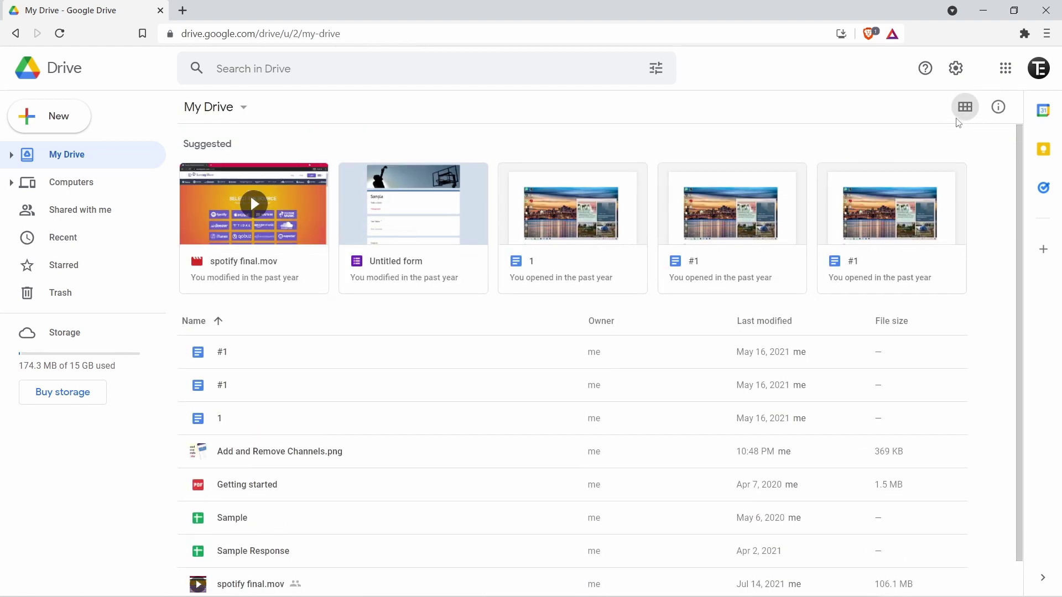
left_click(965, 108)
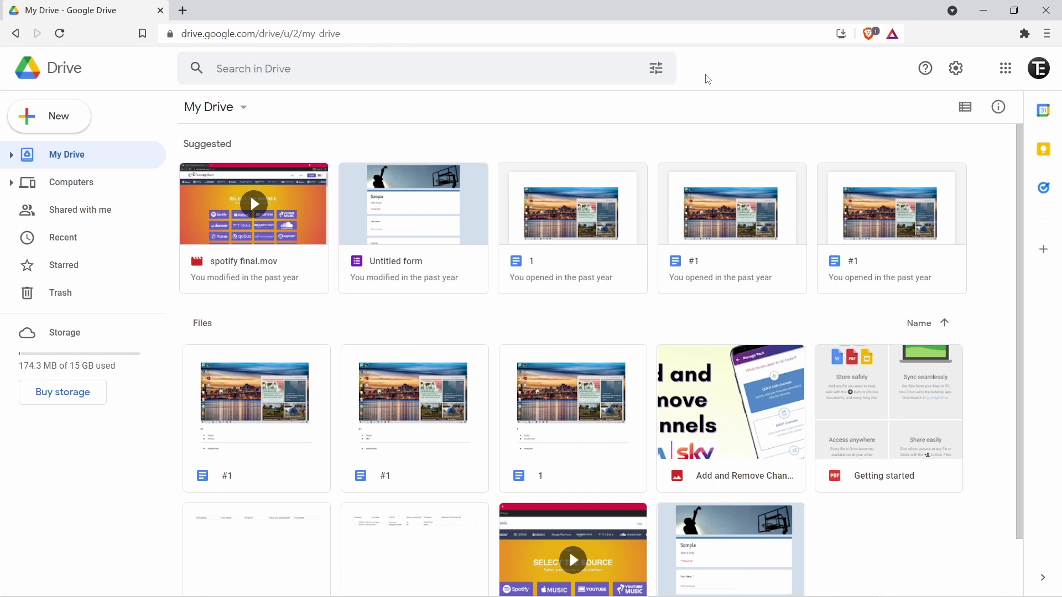
- Create a blank Google Doc titled 'trial', type 'hello' in it, and return to Drive
left_click(72, 122)
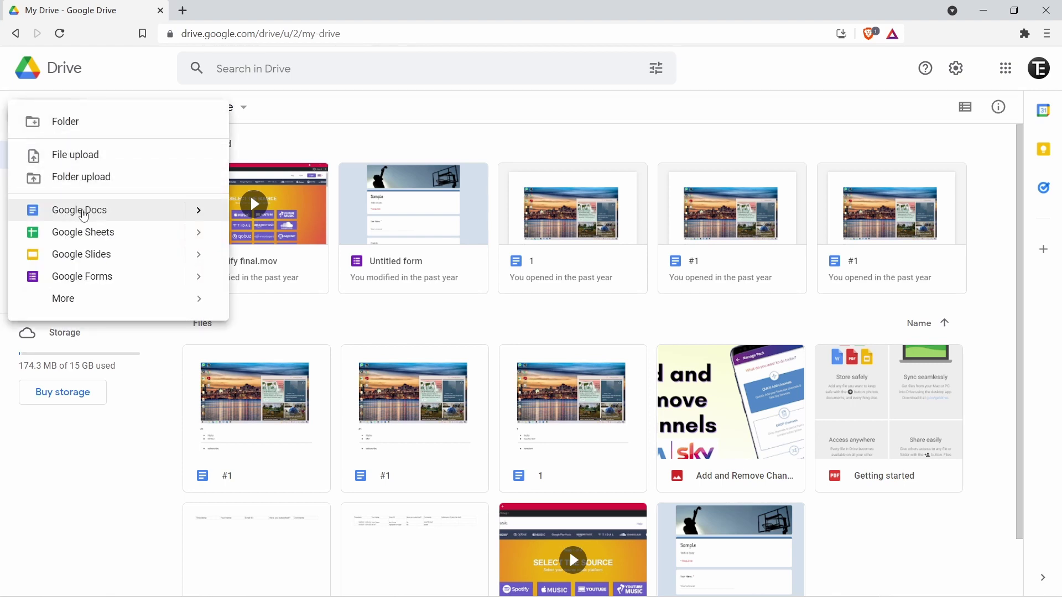
left_click(151, 210)
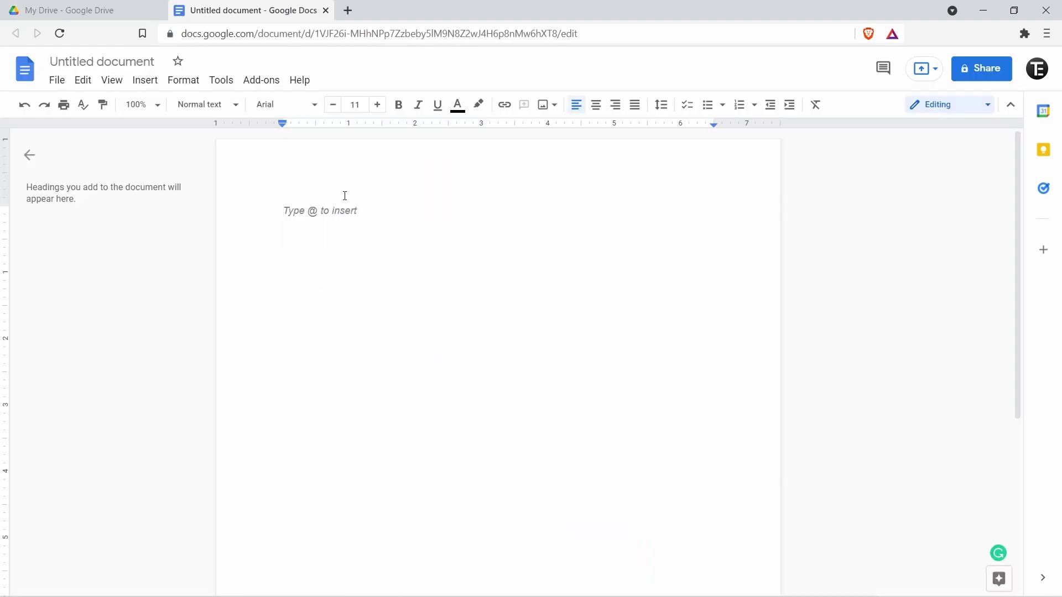
left_click(121, 59)
type("trial")
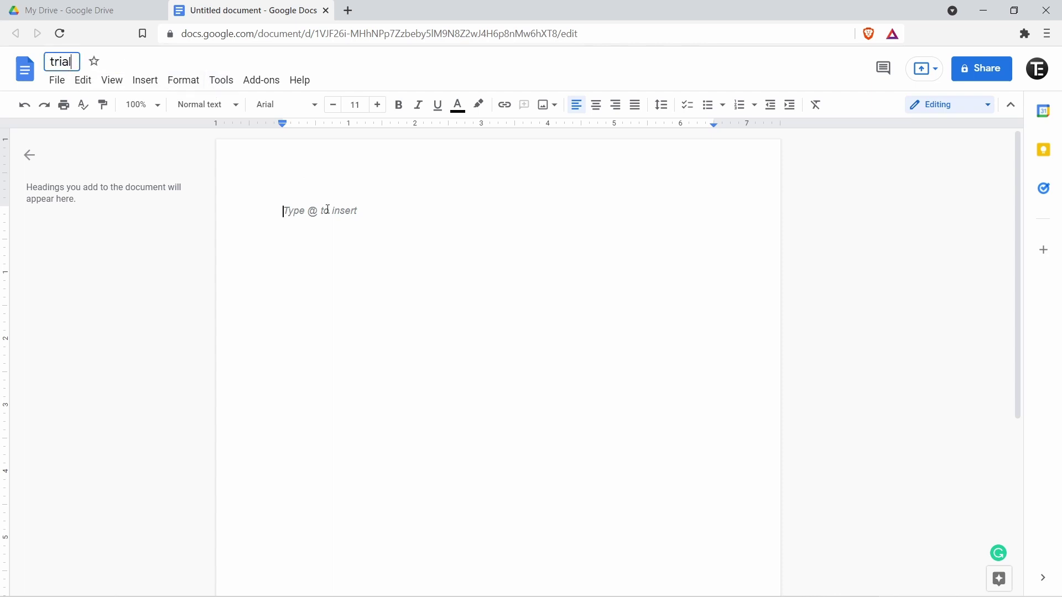
left_click(328, 209)
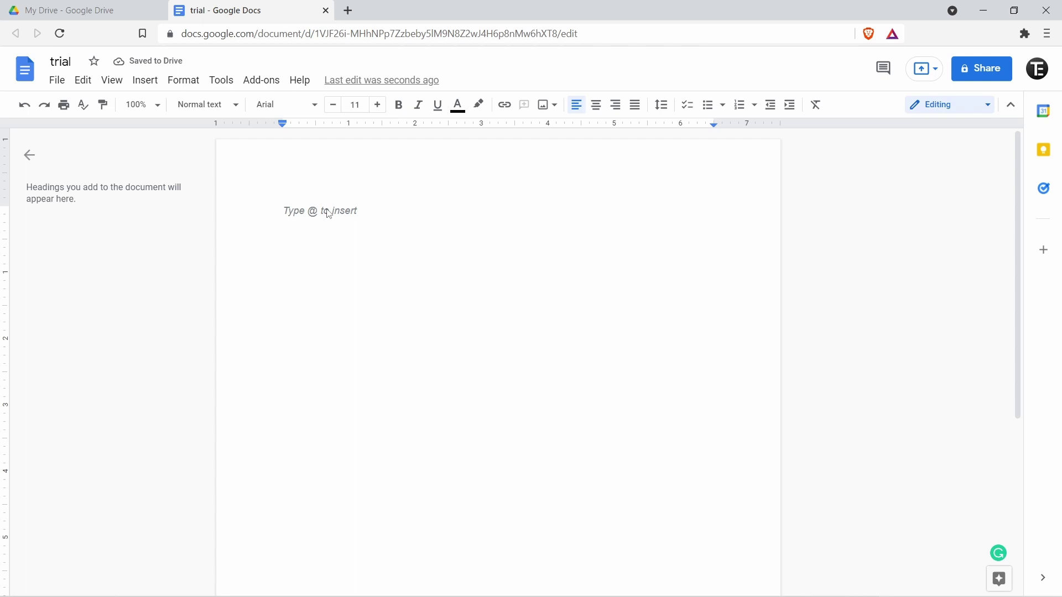
type("hello")
left_click(106, 7)
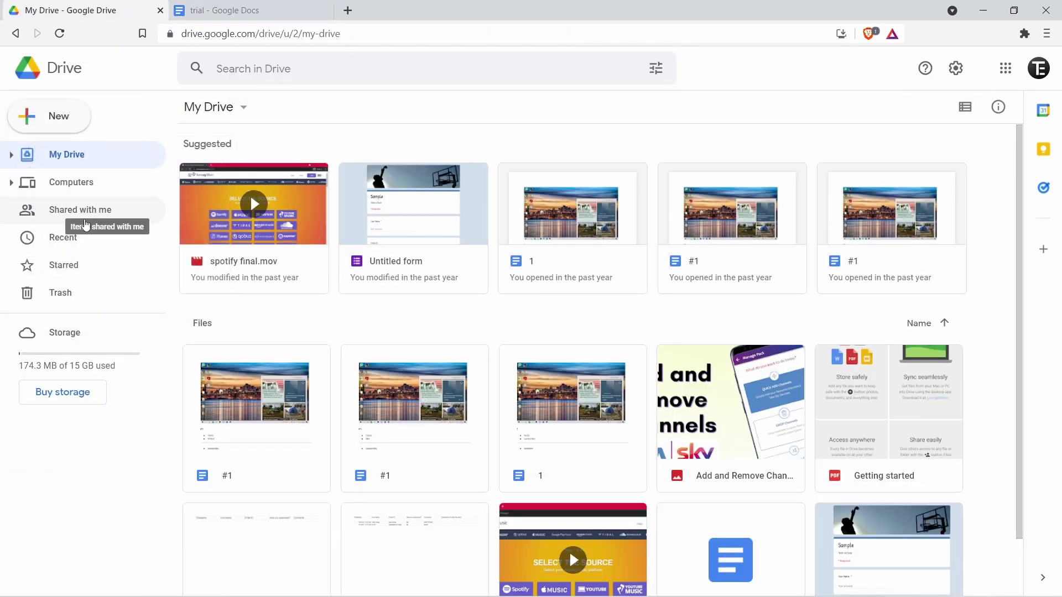
- View the Recent files list, where trial appears under Today
left_click(86, 237)
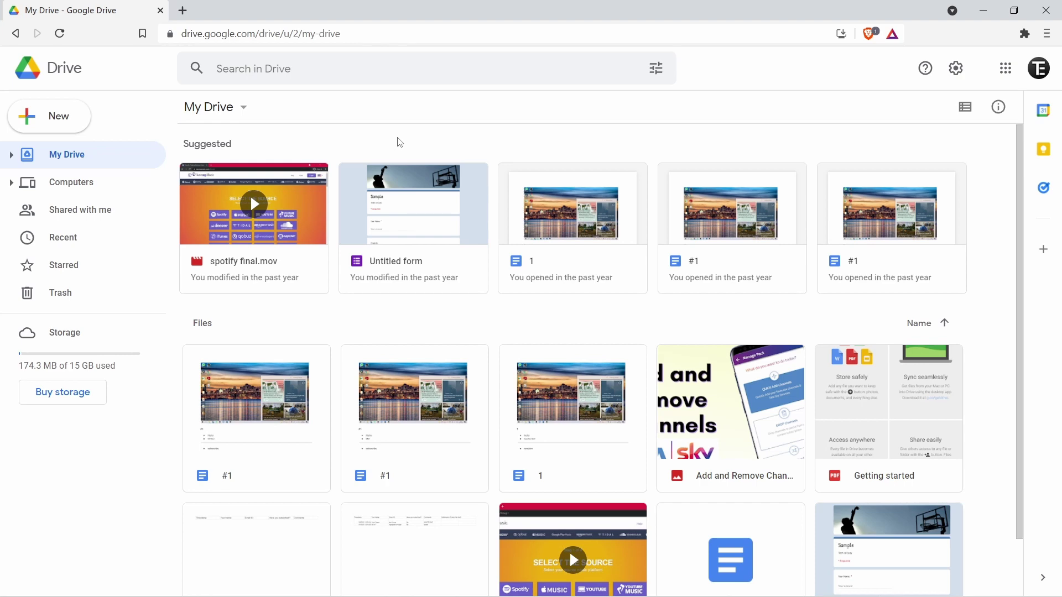
- Add a new folder named Trial to My Drive through the right-click New folder option
right_click(383, 331)
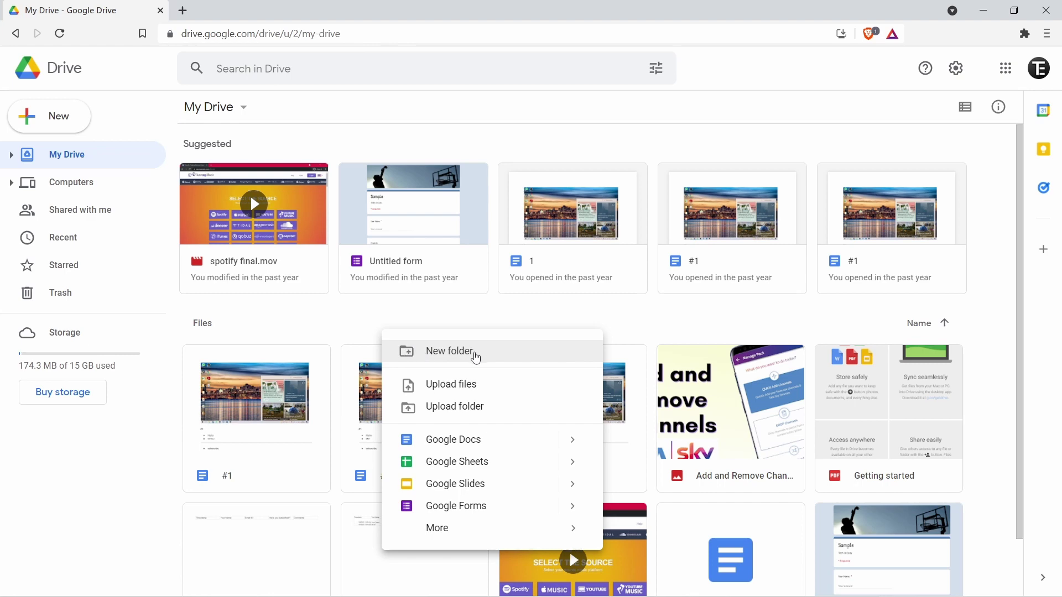
left_click(473, 356)
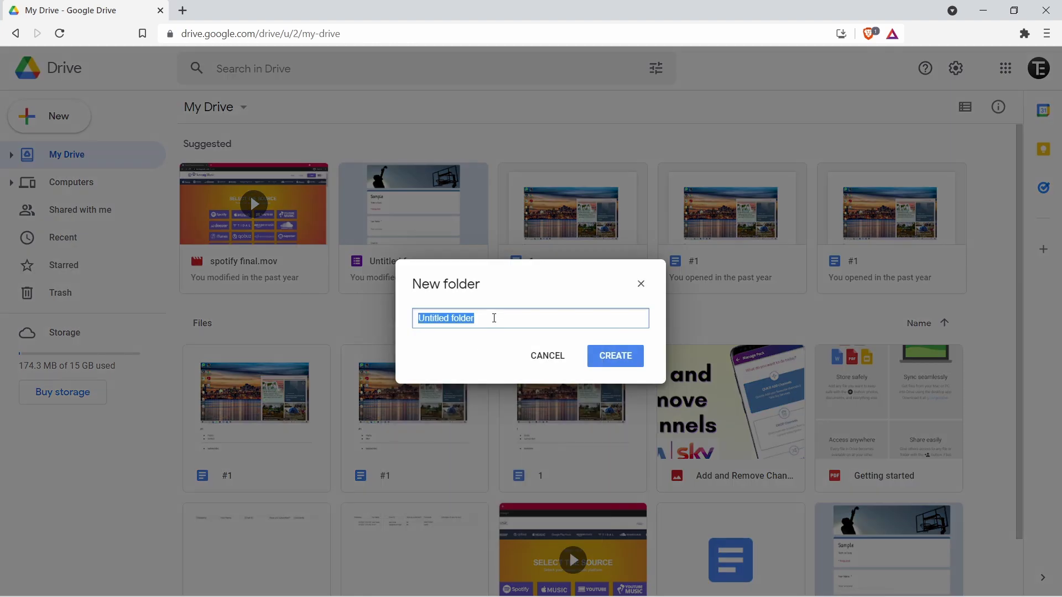
type("Test")
left_click(615, 356)
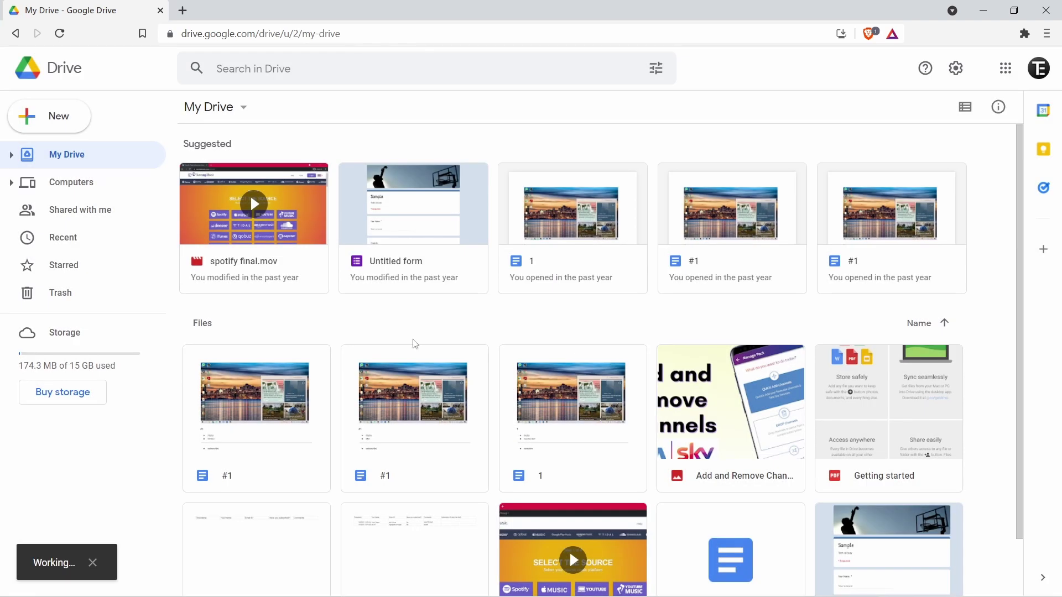
scroll(415, 344, "down", 1)
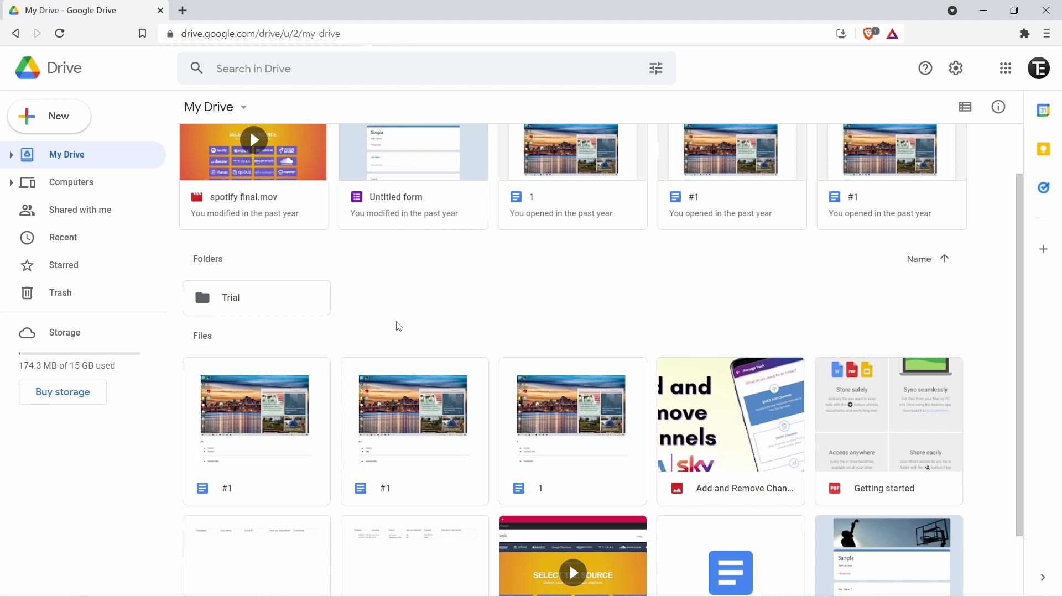
- Drag the first #1 document into the Trial folder, open Trial to check, then go back
left_click(238, 437)
left_click_drag(239, 439, 225, 292)
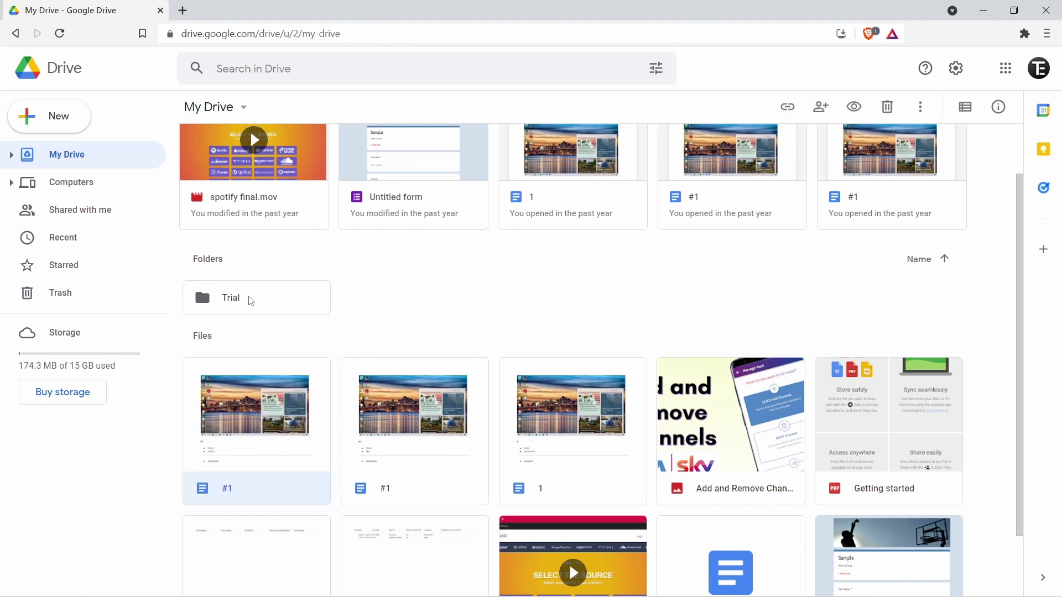
double_click(241, 298)
left_click(16, 34)
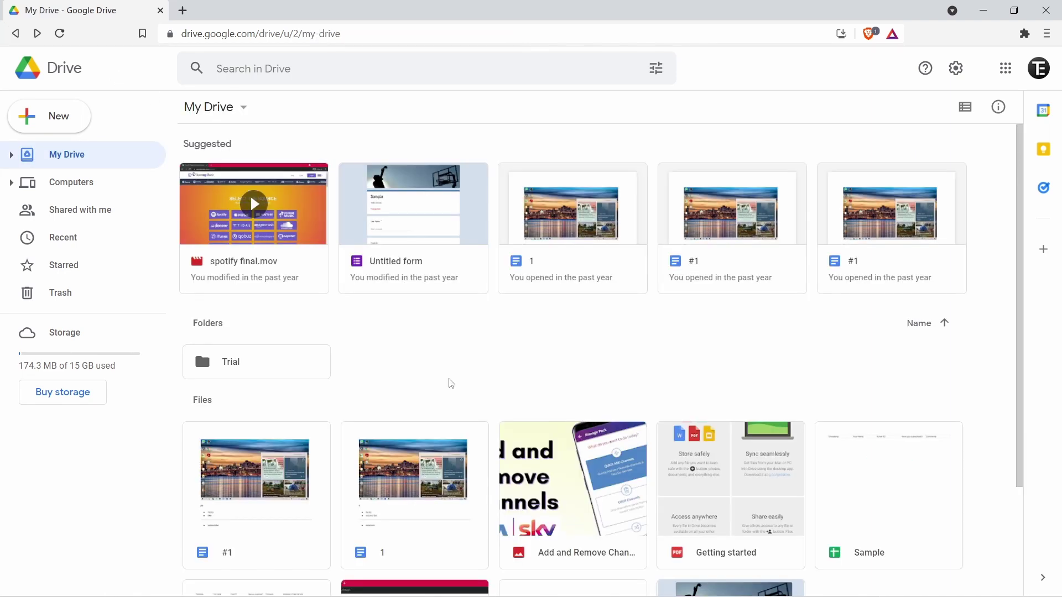
- Open Trial, start and cancel a file upload, then return to My Drive
double_click(283, 365)
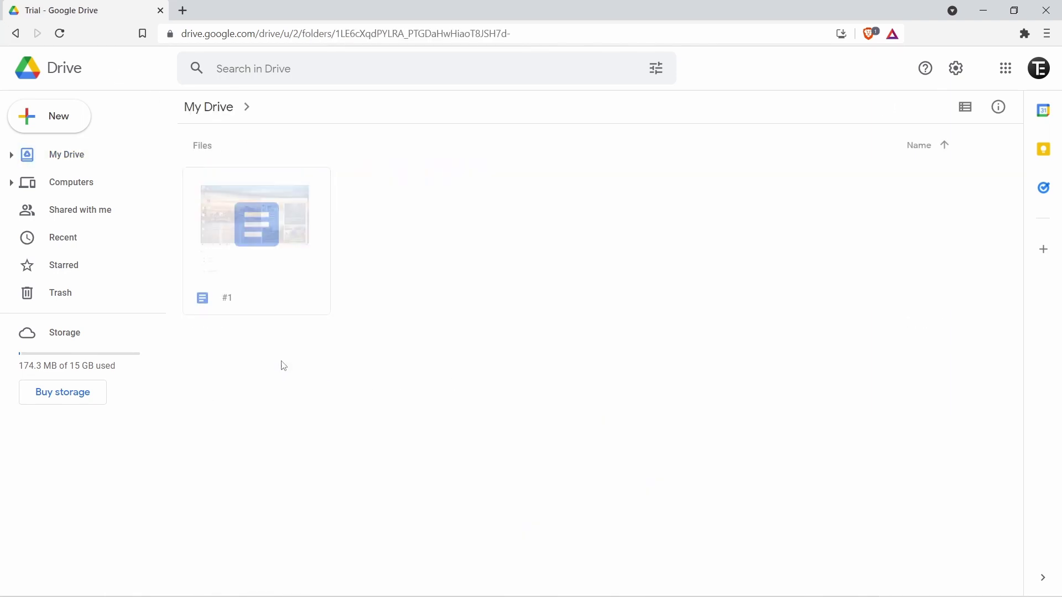
right_click(463, 319)
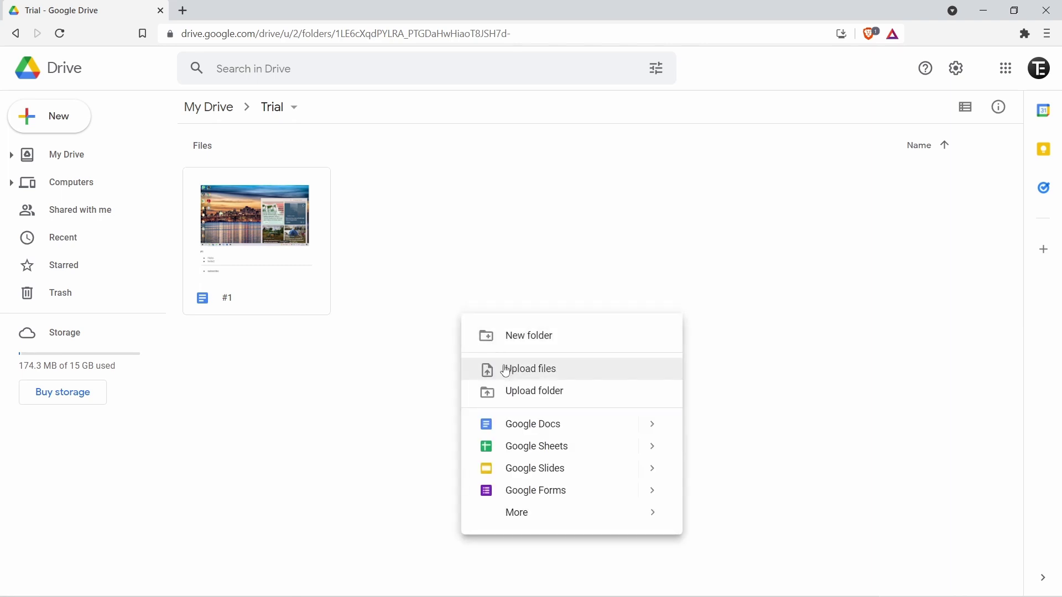
left_click(529, 370)
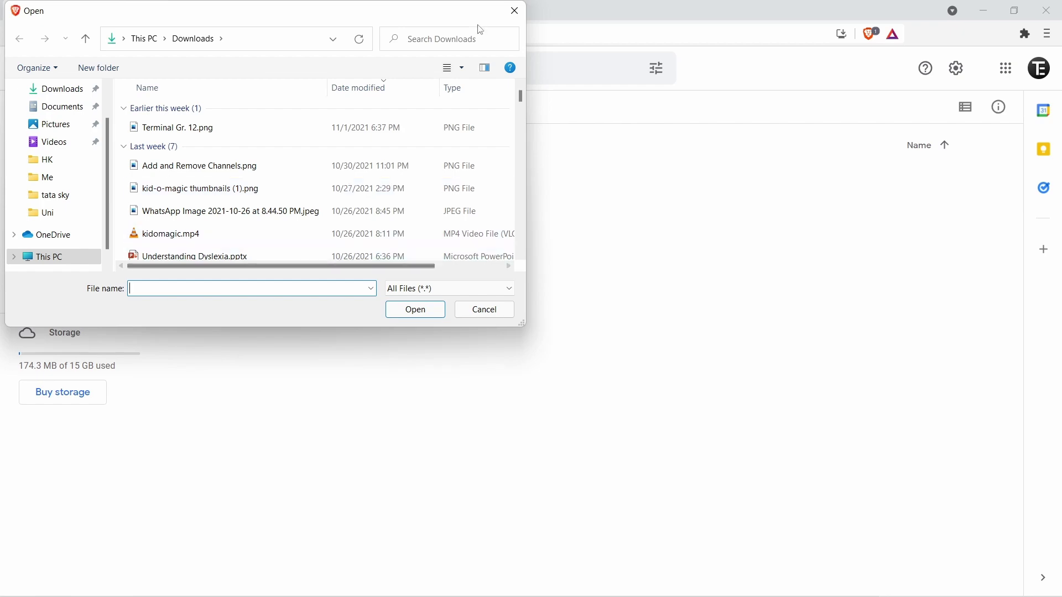
left_click(516, 11)
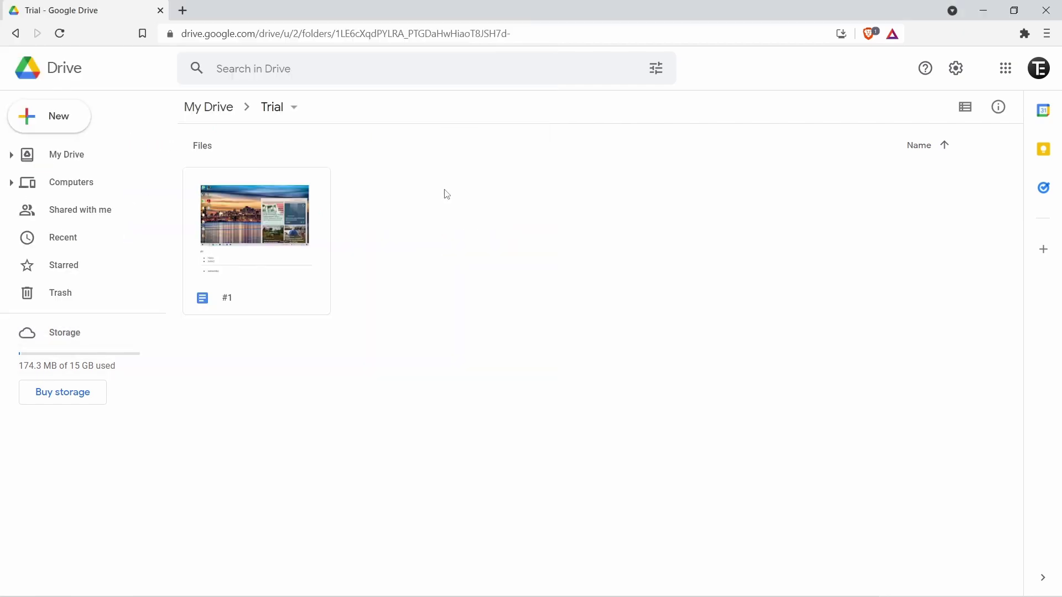
left_click(110, 150)
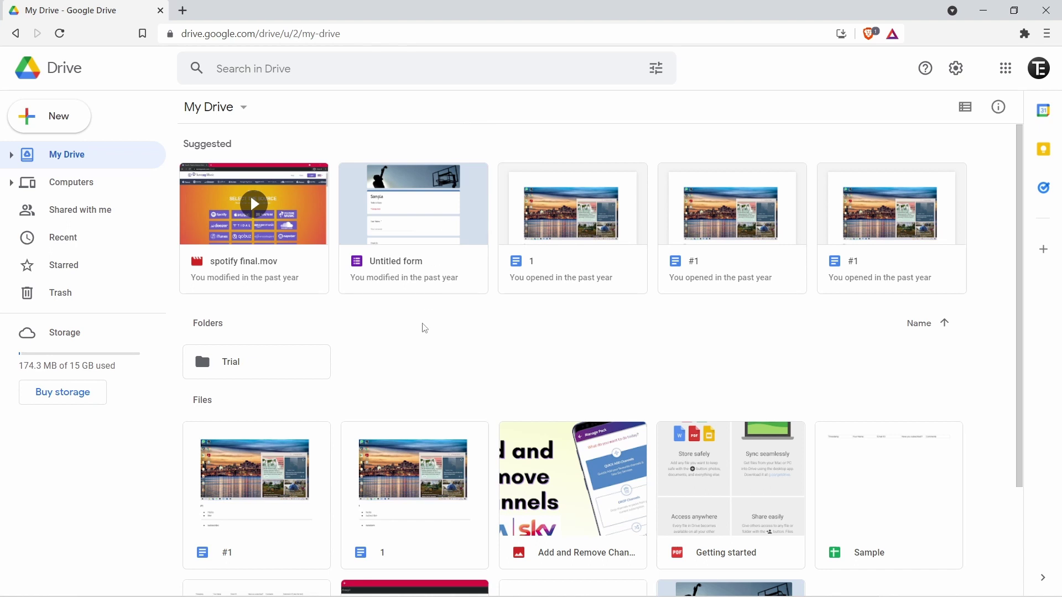
- Select Add and Remove Channels.png and add a recipient's e-mail in its Share dialog
scroll(425, 328, "down", 3)
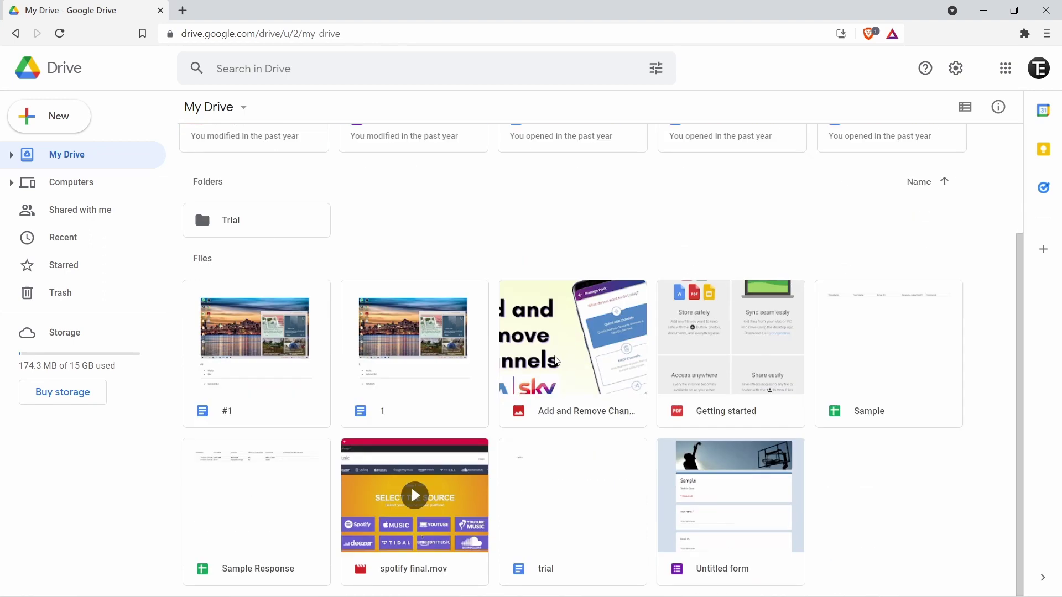
left_click(556, 361)
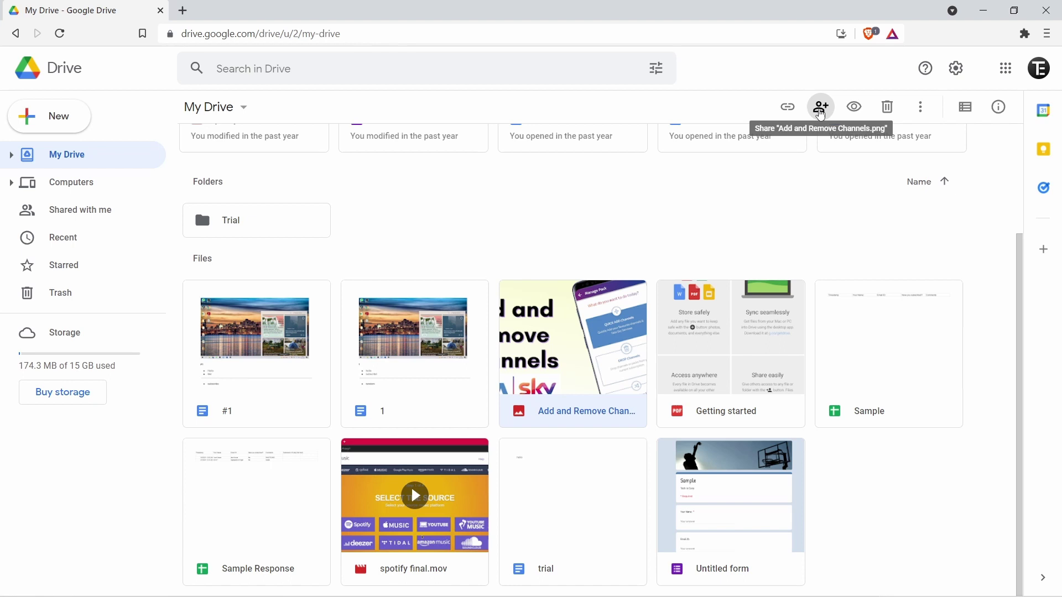
left_click(821, 112)
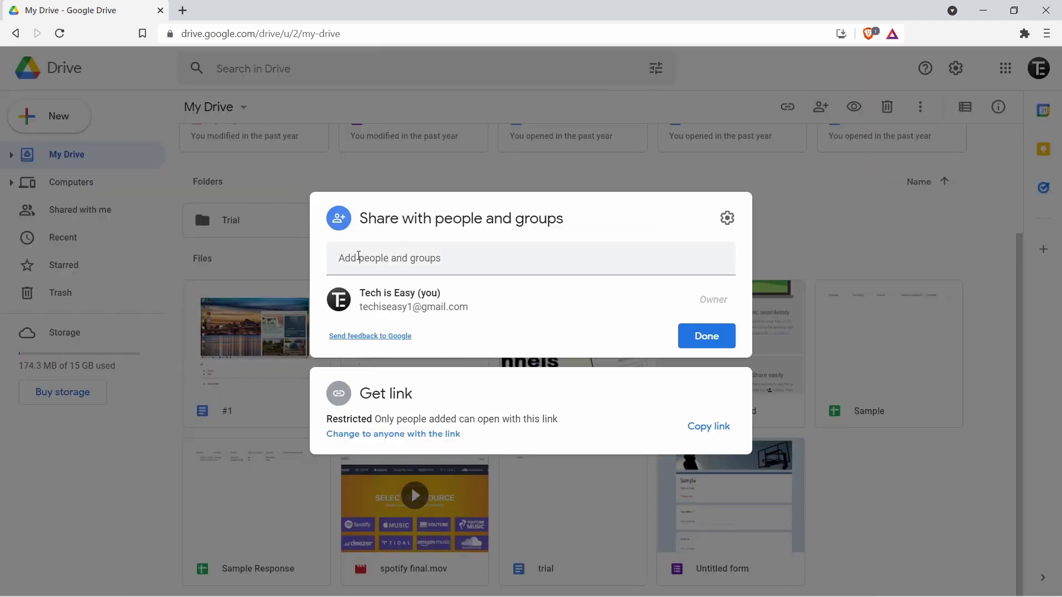
left_click(359, 256)
left_click(536, 294)
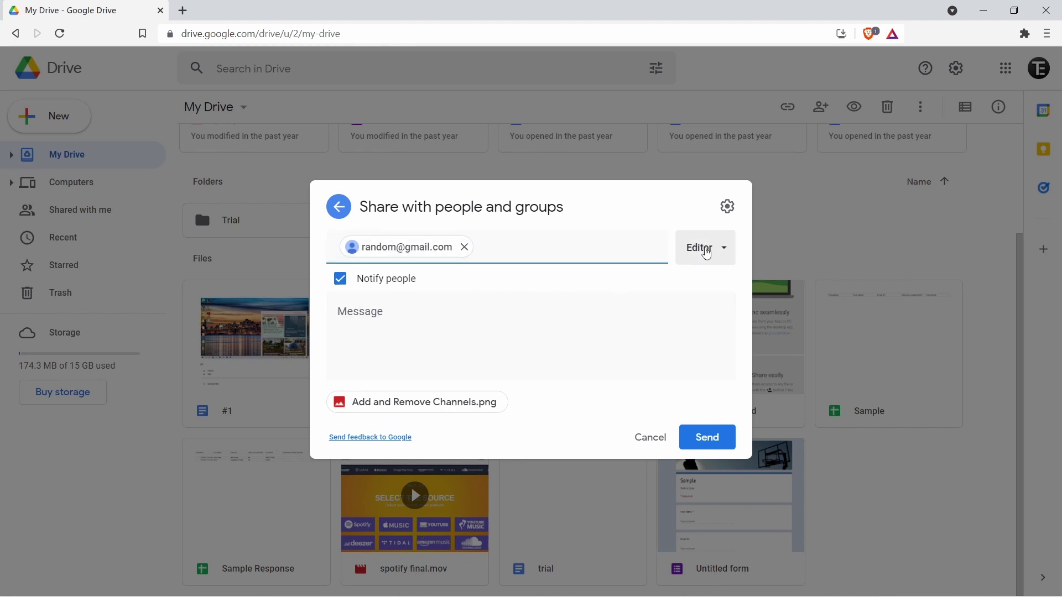
- Set the recipient's role to Viewer, add the message 'hello', and send the invitation
left_click(707, 255)
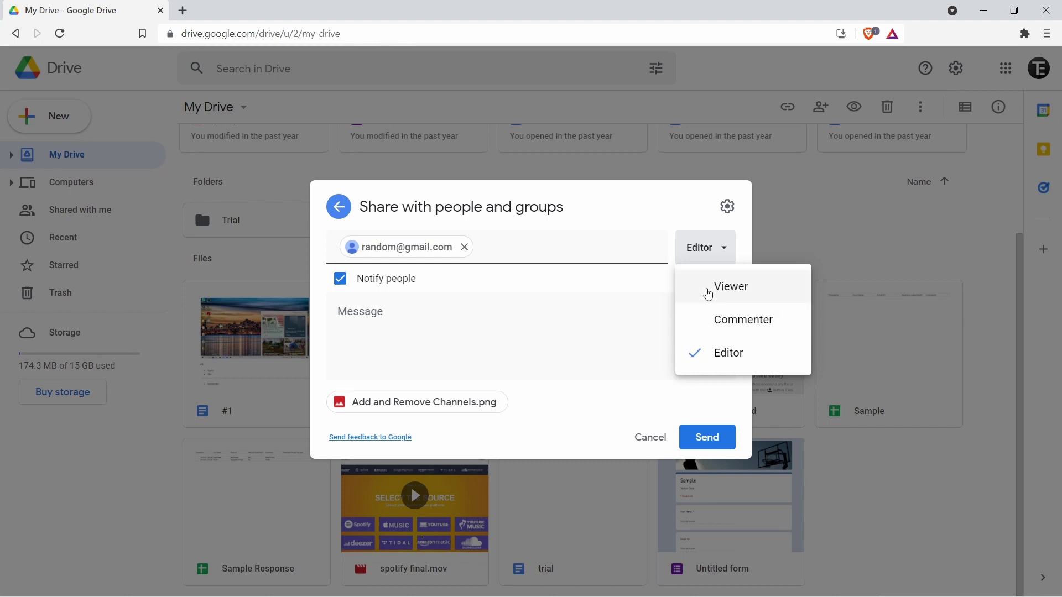
left_click(708, 294)
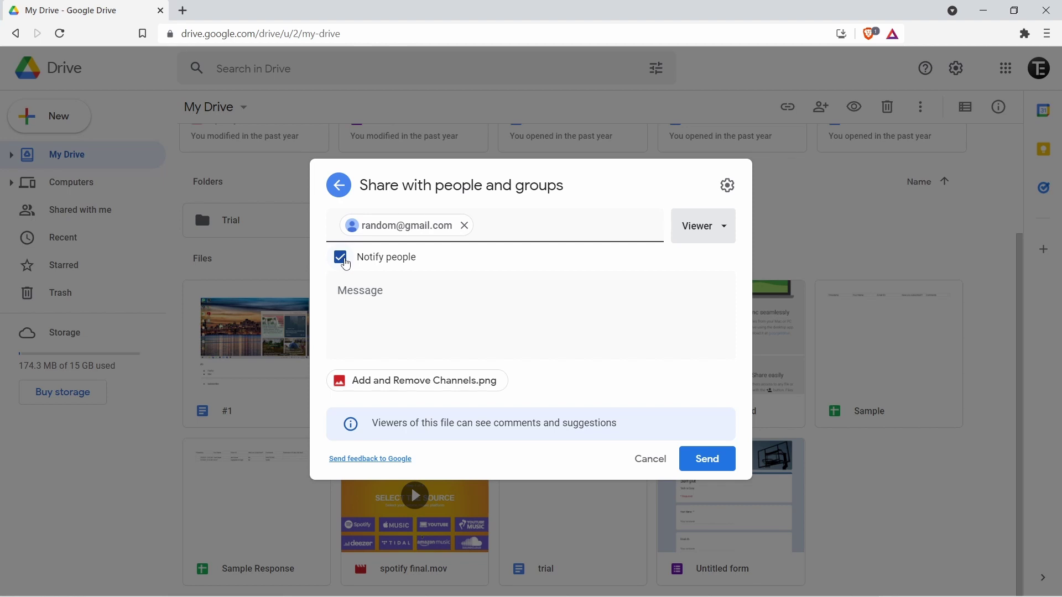
left_click(382, 301)
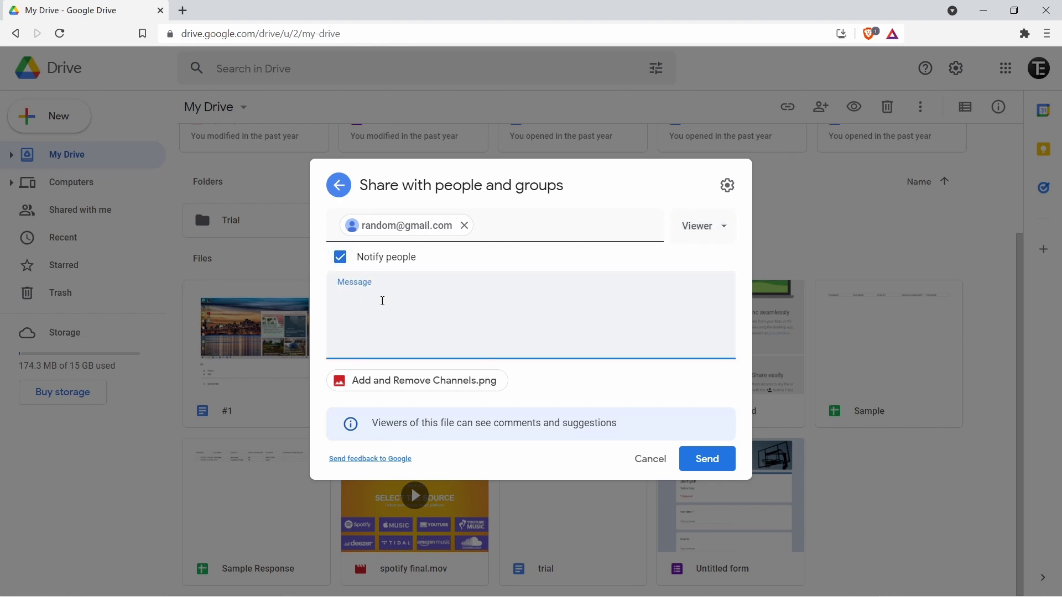
type("hello")
left_click(568, 264)
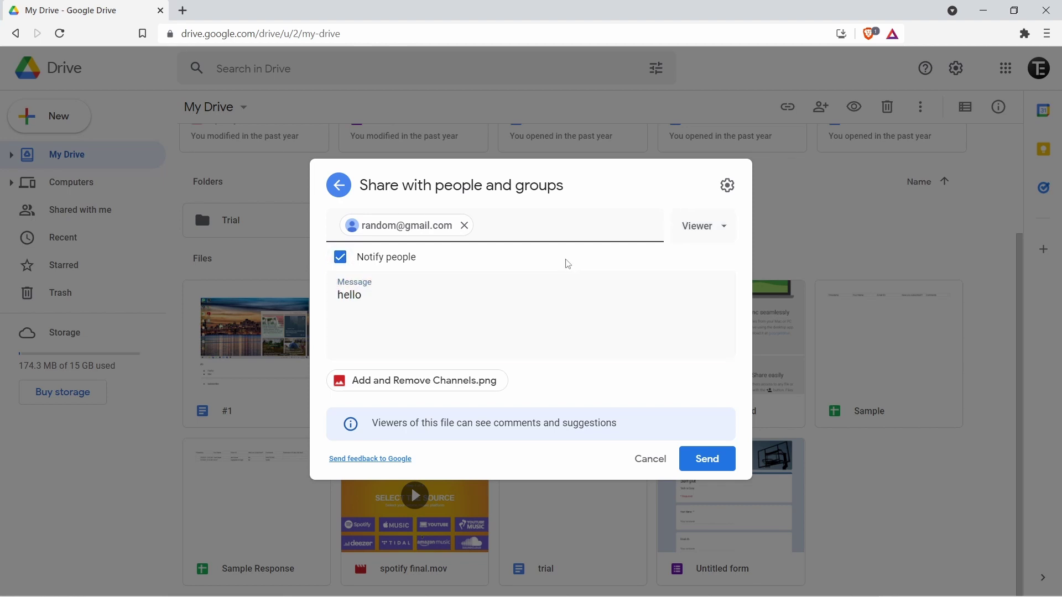
left_click(702, 459)
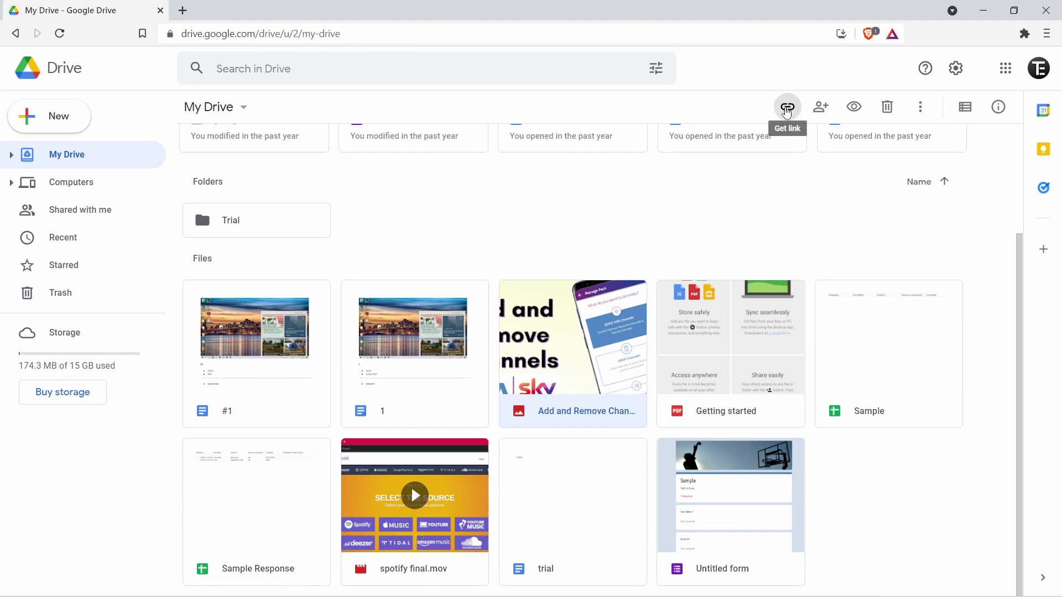
- Set link access for Add and Remove Channels.png to 'Anyone with the link' as Viewer
left_click(787, 110)
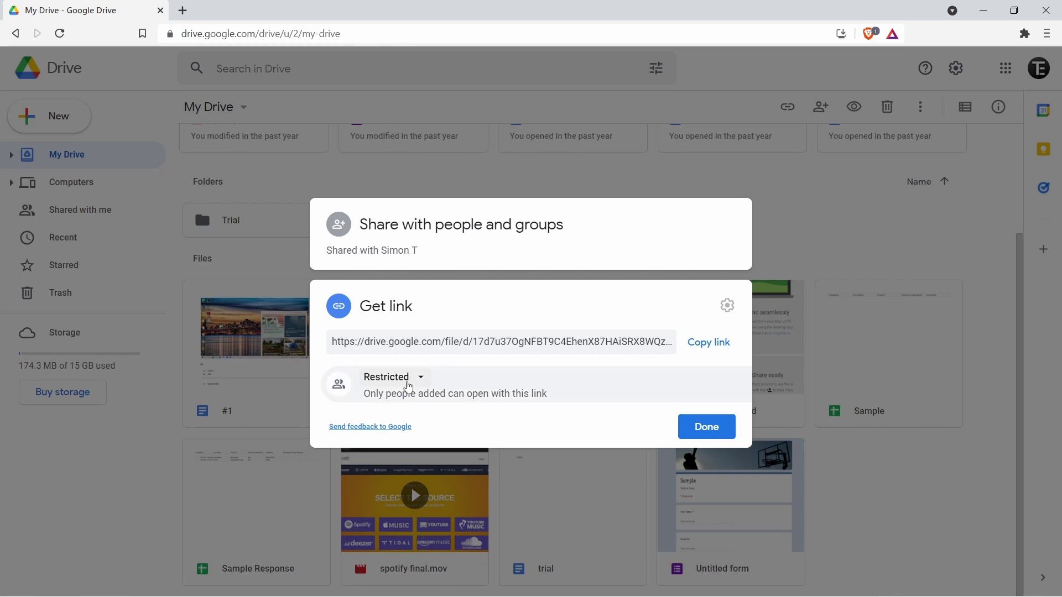
left_click(409, 387)
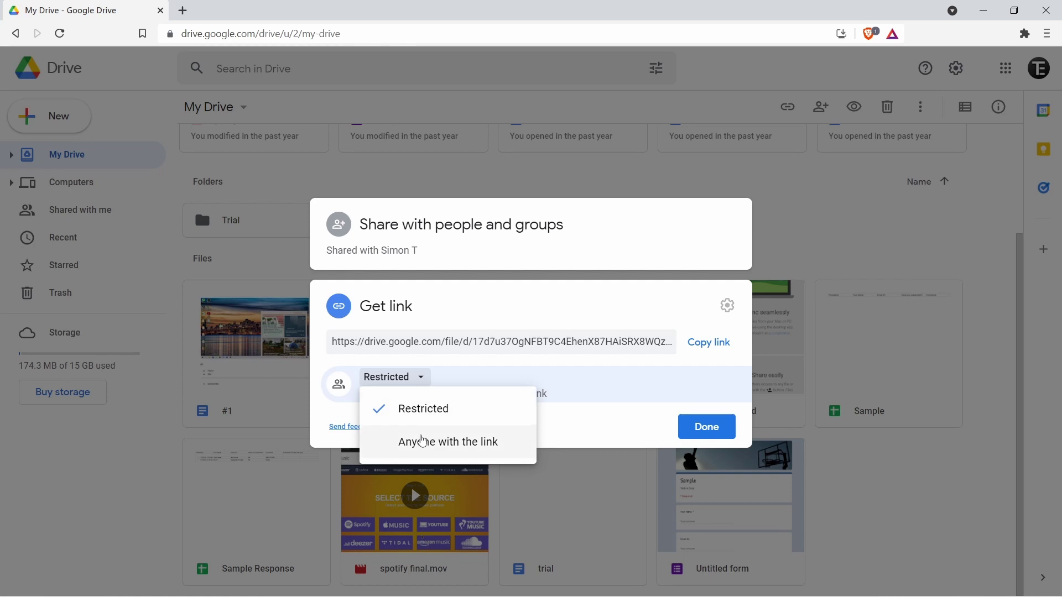
left_click(423, 443)
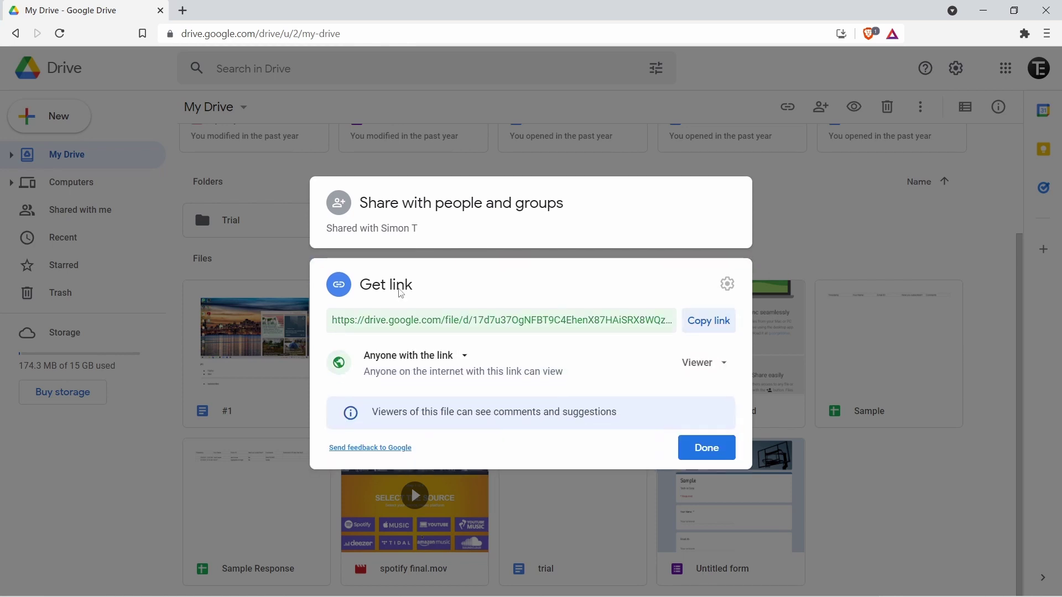
key("Escape")
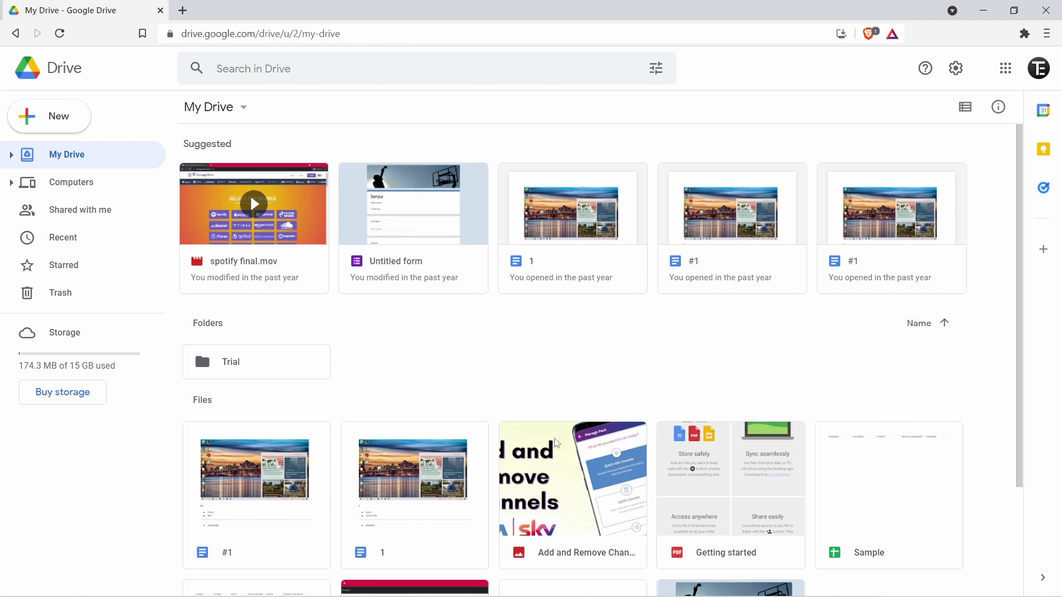
- Select Add and Remove Channels.png, browse its Move to folder choices, then reopen its context menu
left_click(563, 472)
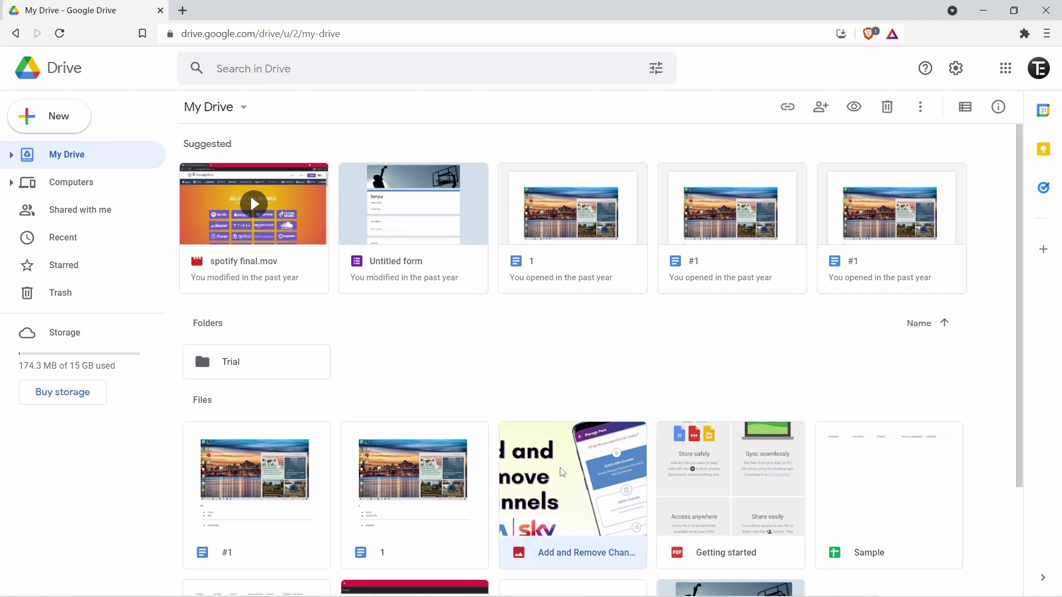
right_click(562, 471)
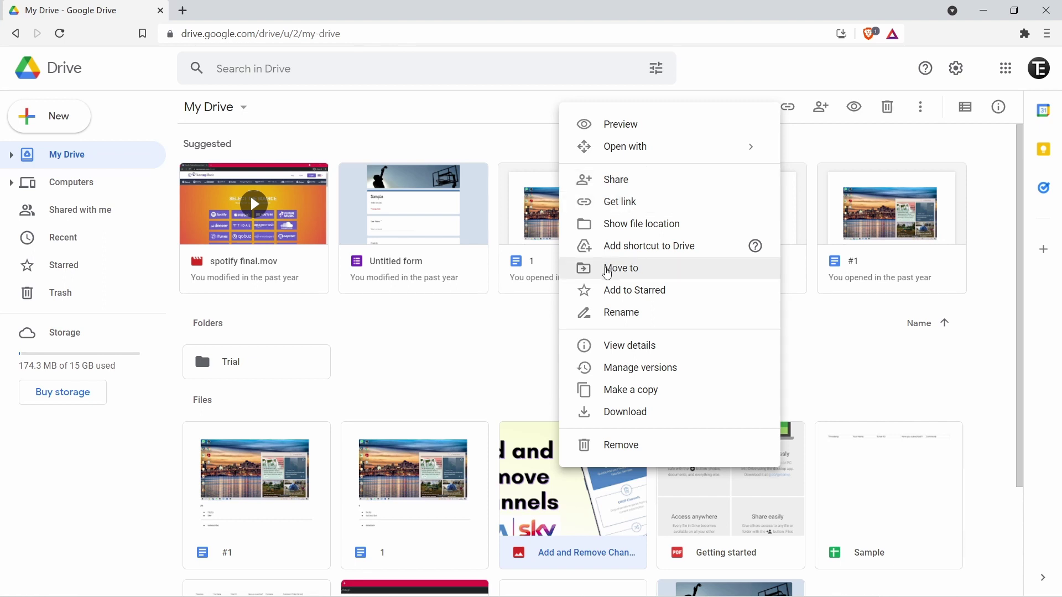
left_click(608, 274)
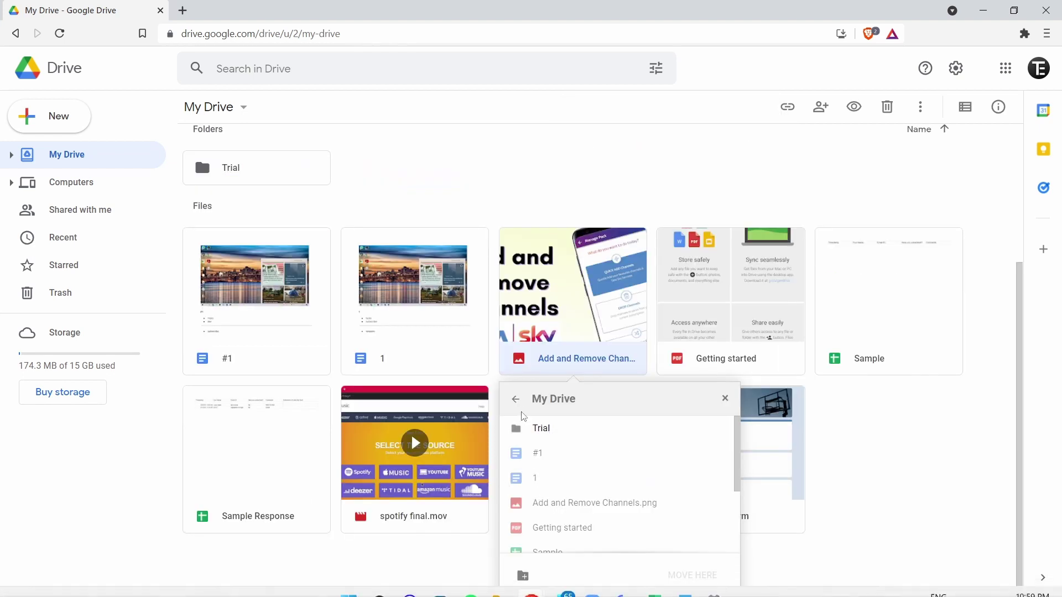
right_click(557, 310)
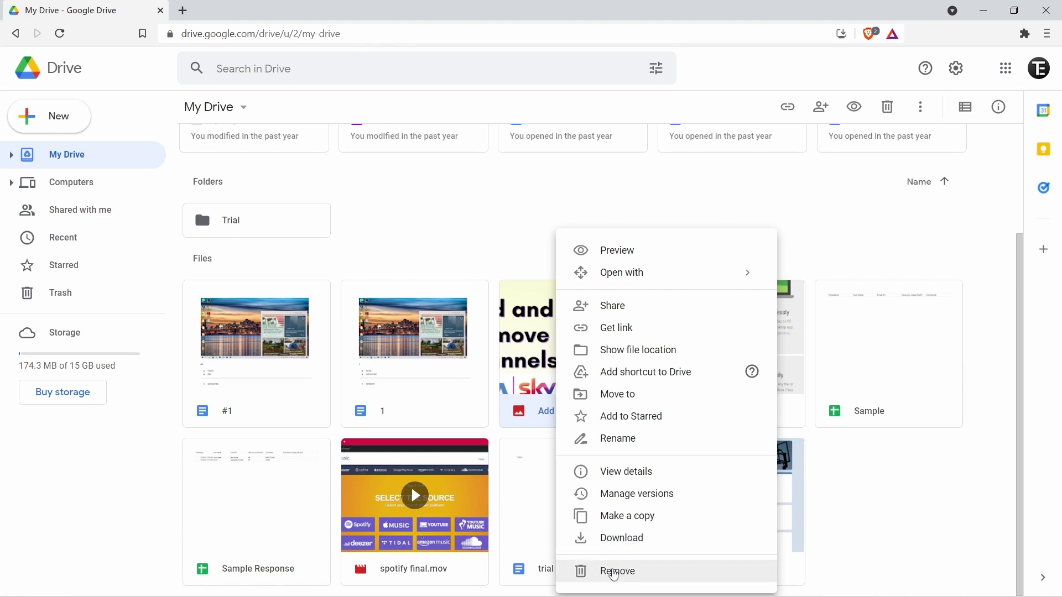
- Remove Add and Remove Channels.png, restore it from Trash, and go back to My Drive
left_click(614, 571)
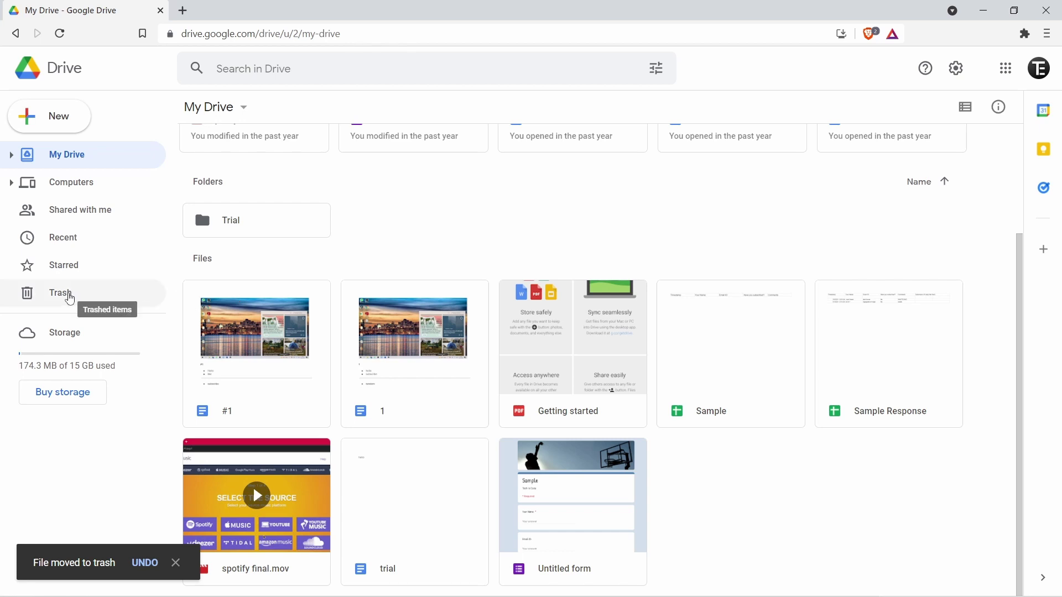
left_click(70, 298)
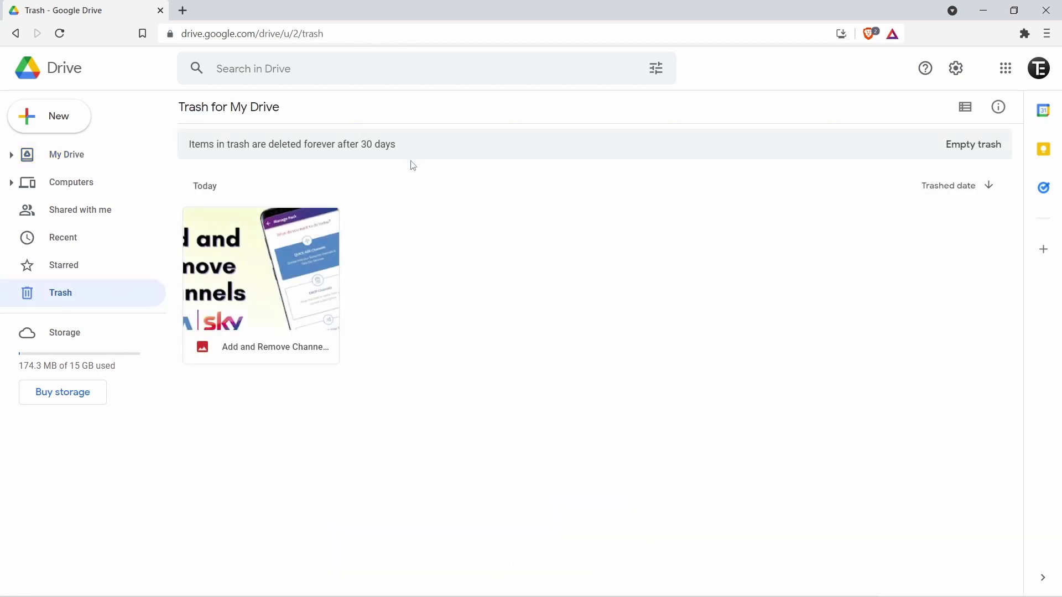
right_click(254, 301)
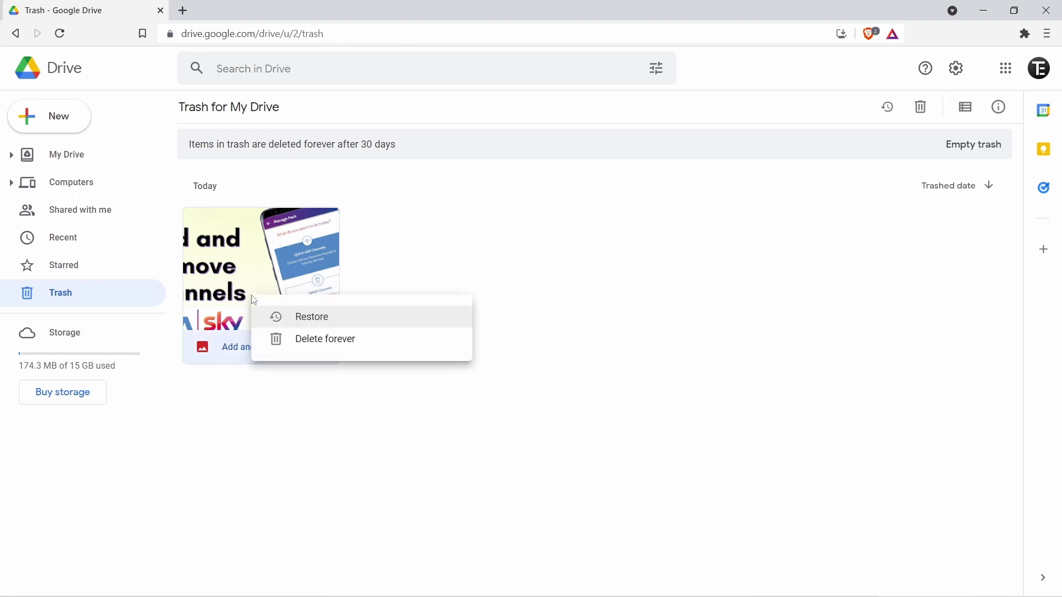
left_click(309, 318)
key("alt+Left")
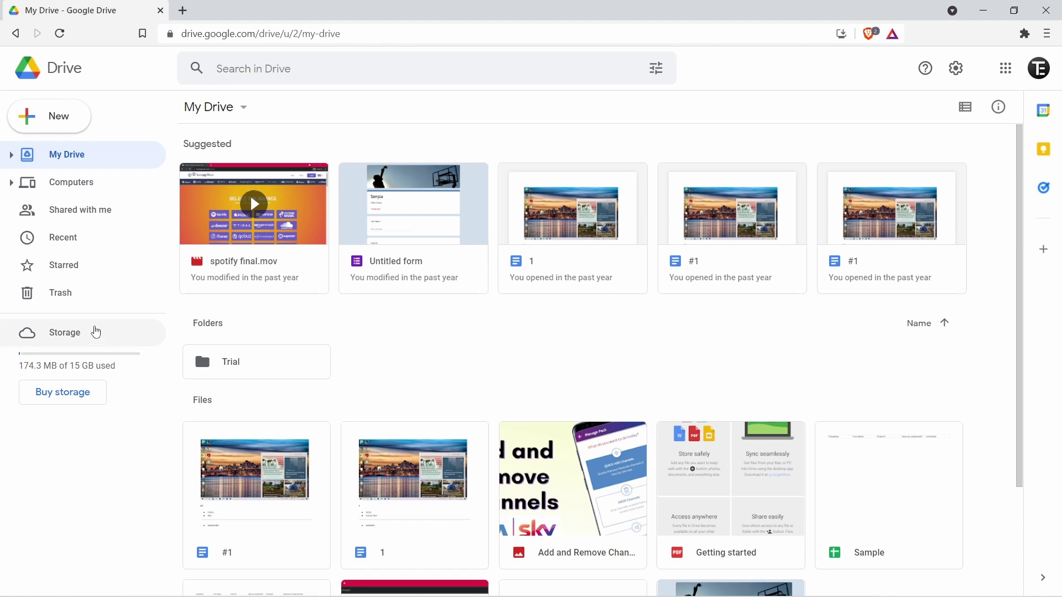
- Open the Storage usage breakdown, then follow the Backups link from the Storage page
left_click(94, 332)
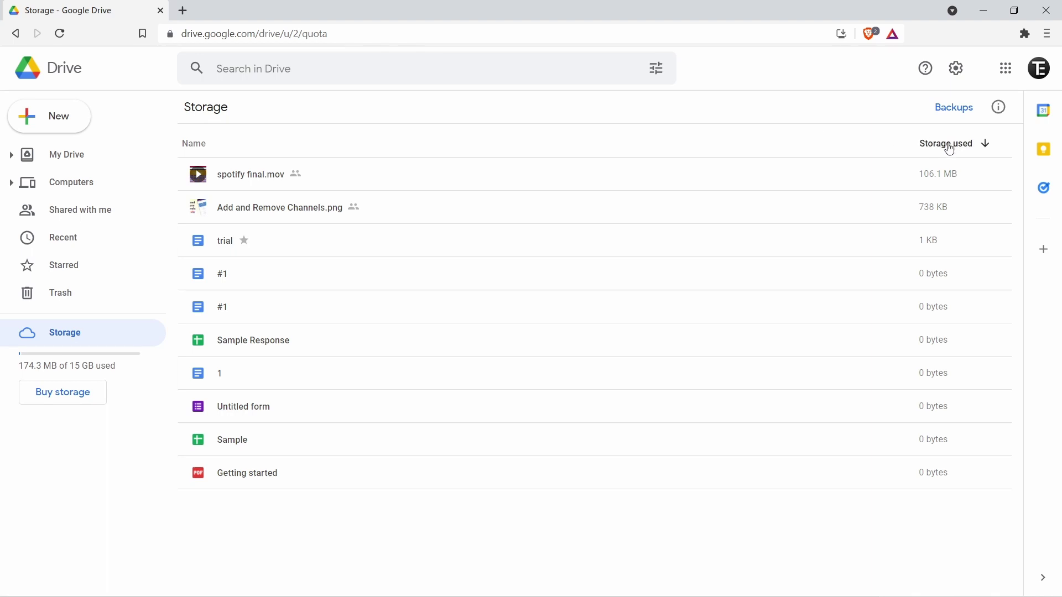
left_click(947, 113)
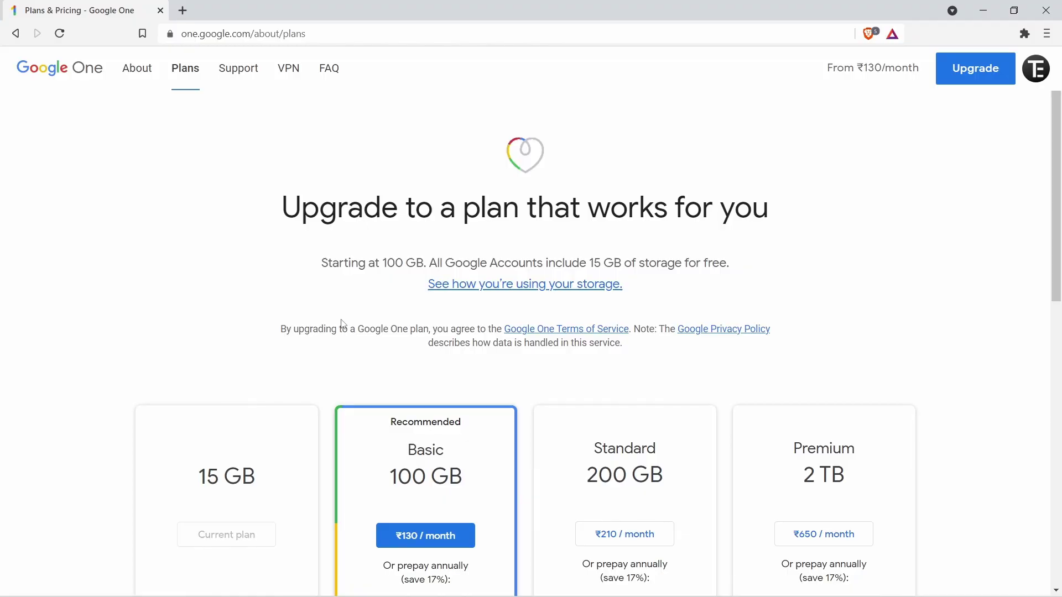
- Scroll through Google One plans: Basic 100 GB ₹130, Standard 200 GB ₹210, Premium 2 TB ₹650 monthly
scroll(343, 324, "down", 2)
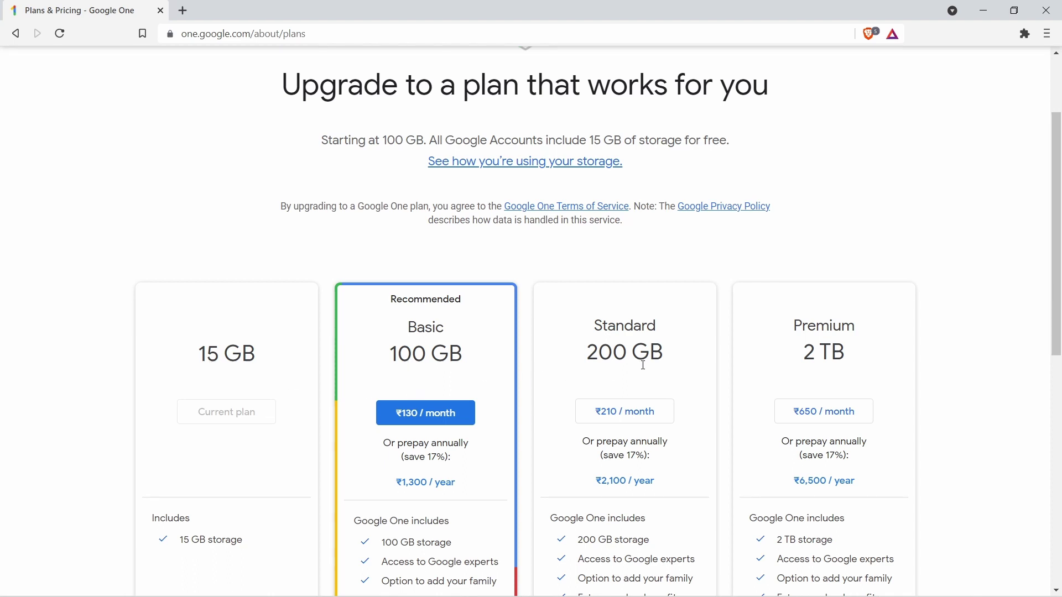
scroll(640, 365, "down", 2)
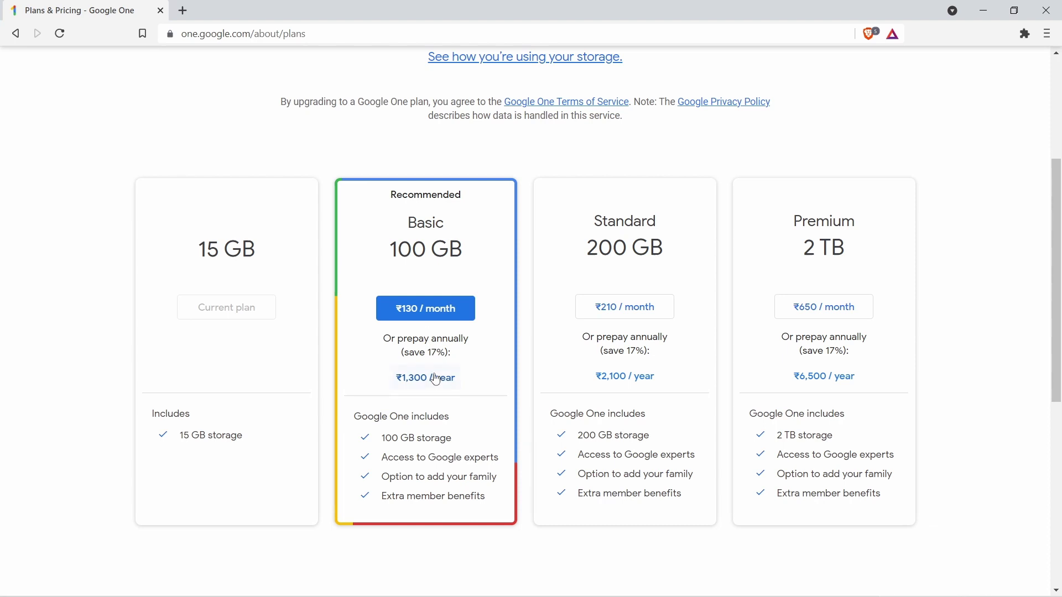